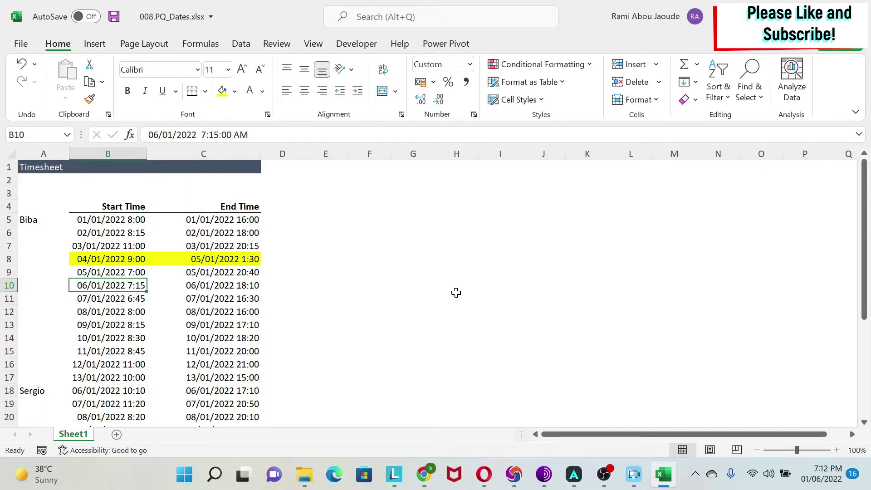
Step: Select the first employee name, Biba, and scroll through the timesheet
{"action": "left_click", "coordinate": [39, 217]}
{"action": "scroll", "coordinate": [44, 281], "scroll_direction": "down", "scroll_amount": 1}
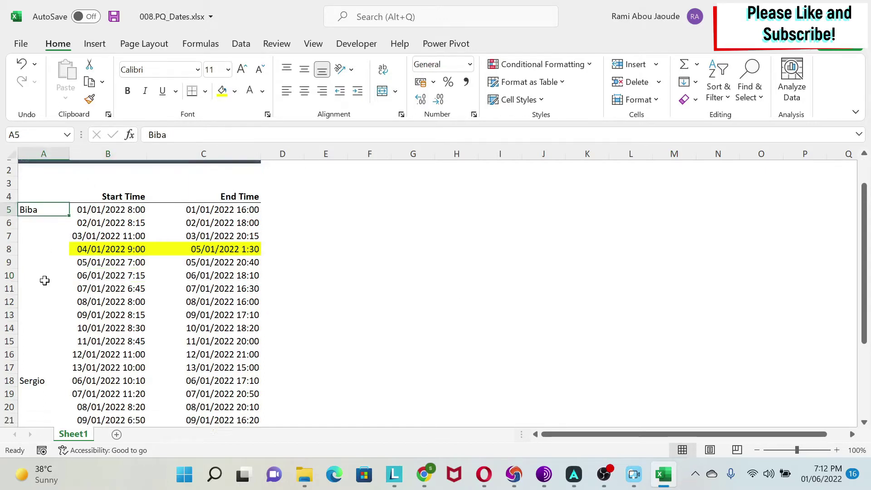
{"action": "scroll", "coordinate": [44, 281], "scroll_direction": "down", "scroll_amount": 4}
{"action": "scroll", "coordinate": [45, 273], "scroll_direction": "up", "scroll_amount": 3}
{"action": "scroll", "coordinate": [35, 311], "scroll_direction": "down", "scroll_amount": 3}
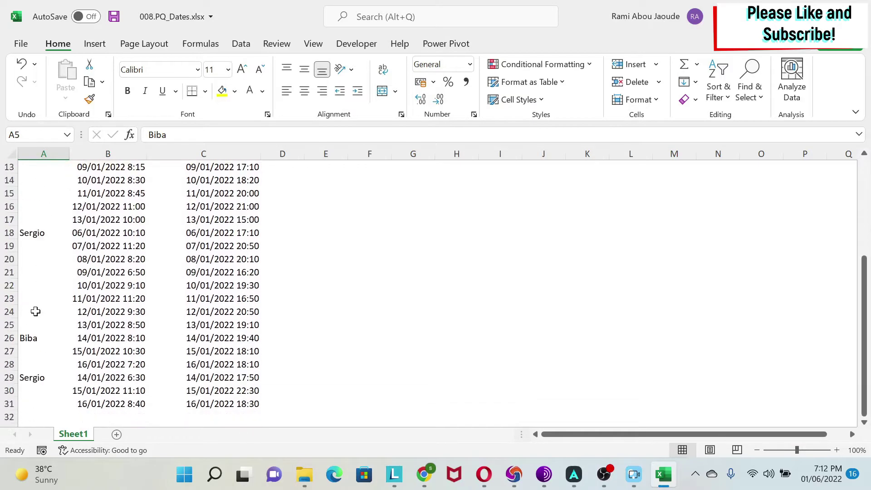
{"action": "scroll", "coordinate": [35, 311], "scroll_direction": "up", "scroll_amount": 4}
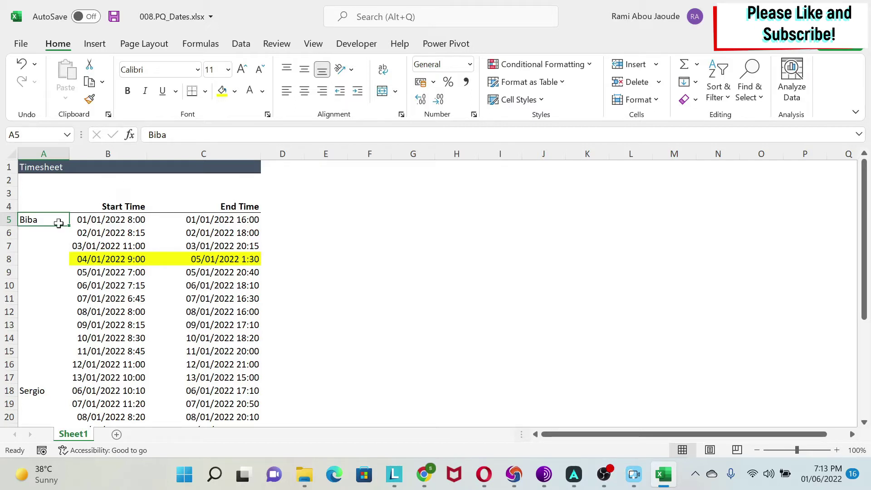
Step: Convert the timesheet range into a table with 'My table has headers' unchecked
{"action": "left_click", "coordinate": [203, 230]}
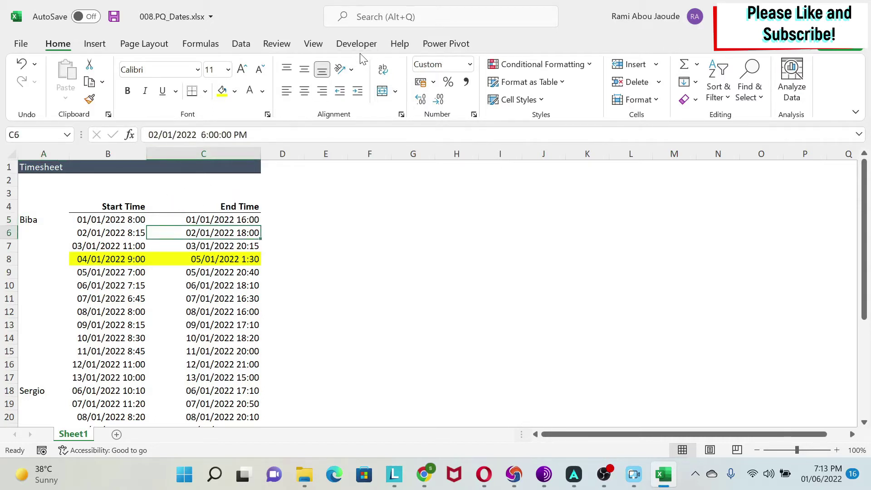
{"action": "left_click", "coordinate": [95, 43]}
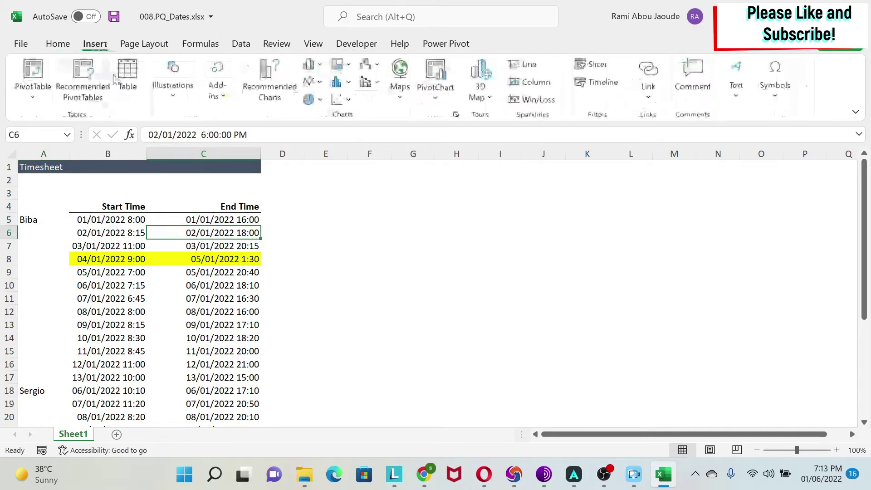
{"action": "left_click", "coordinate": [128, 75]}
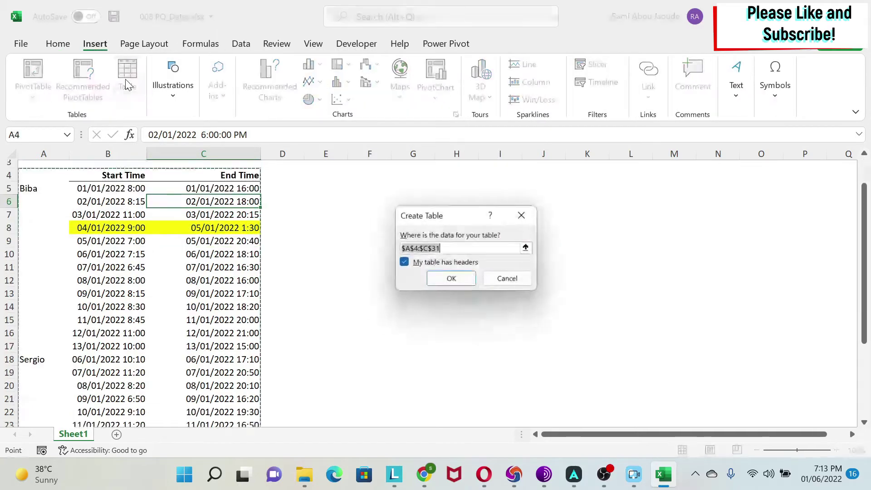
{"action": "left_click", "coordinate": [402, 263]}
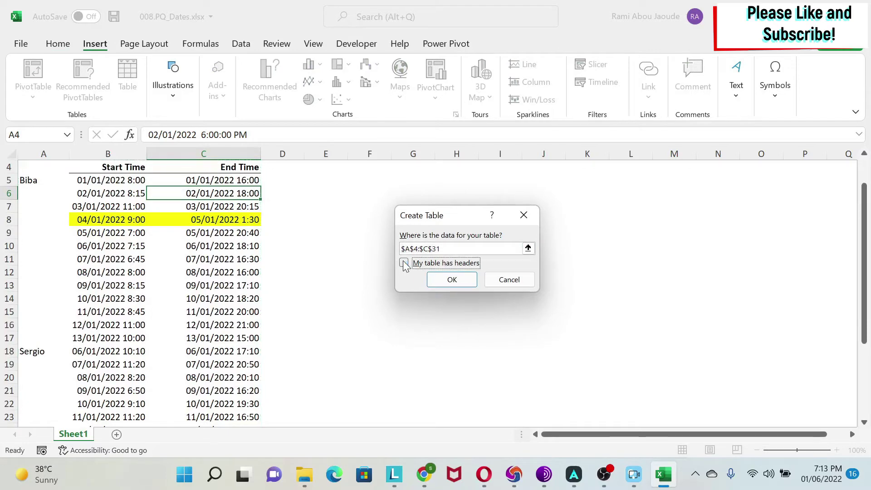
{"action": "left_click", "coordinate": [454, 280]}
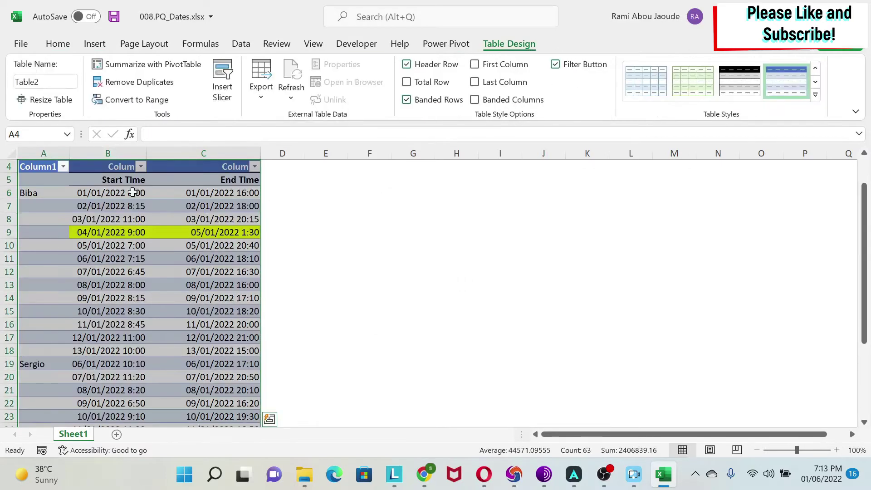
Step: Apply the first Light table style, turn off the Header Row, and deselect the table
{"action": "left_click", "coordinate": [816, 95]}
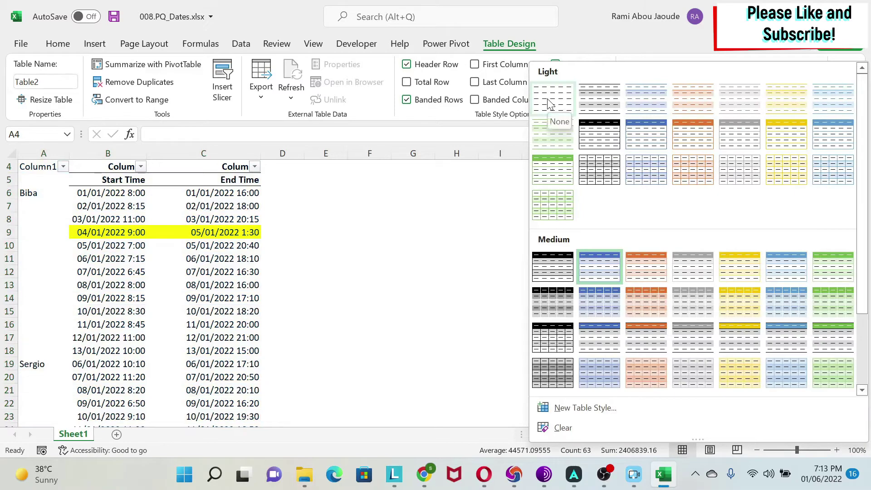
{"action": "left_click", "coordinate": [551, 104]}
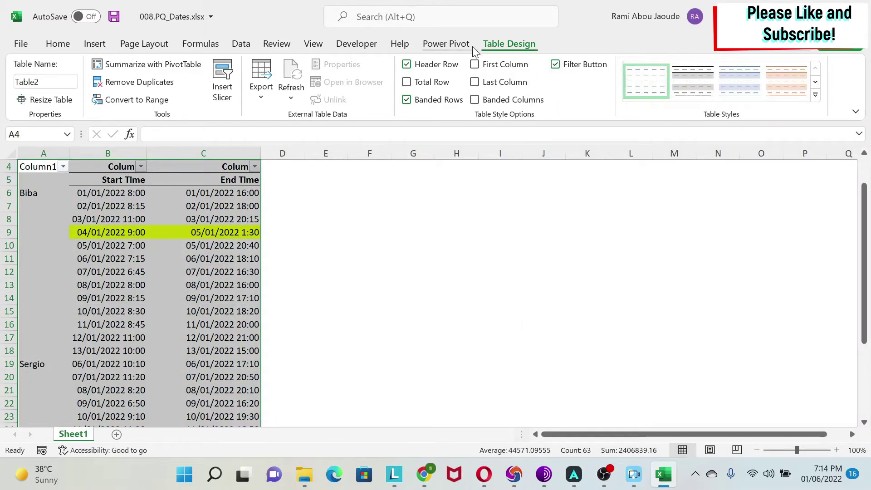
{"action": "left_click", "coordinate": [407, 65]}
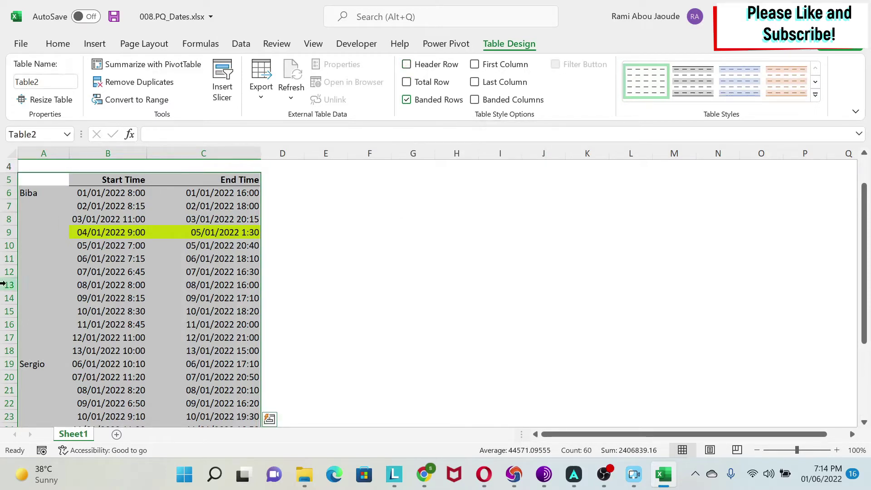
{"action": "scroll", "coordinate": [116, 268], "scroll_direction": "up", "scroll_amount": 1}
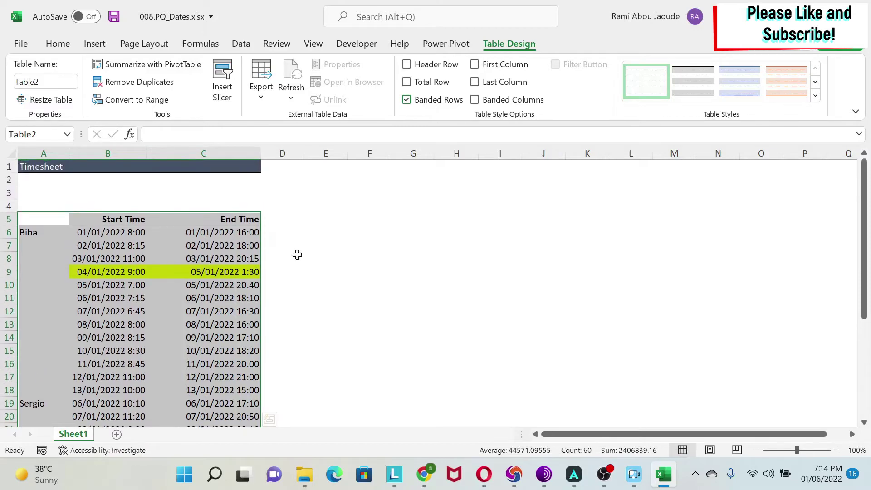
{"action": "left_click", "coordinate": [296, 256]}
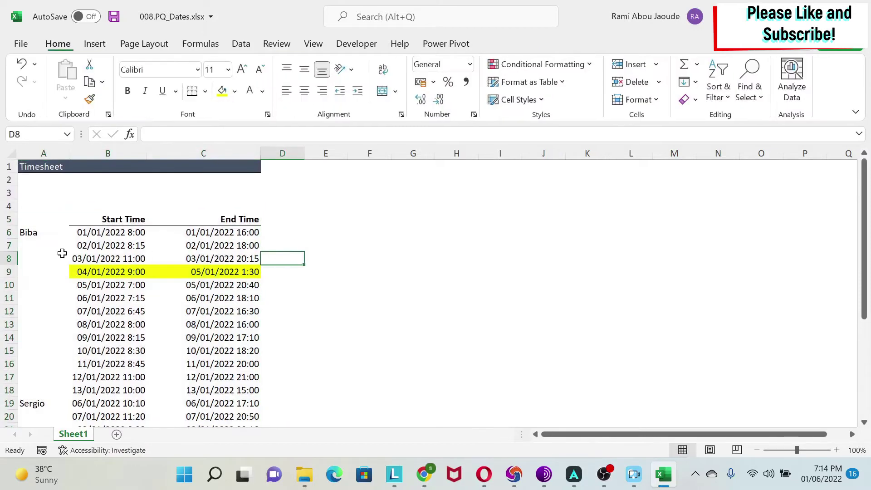
Step: From cell B7, load Table2 into Power Query with Data > From Table/Range
{"action": "left_click", "coordinate": [111, 246]}
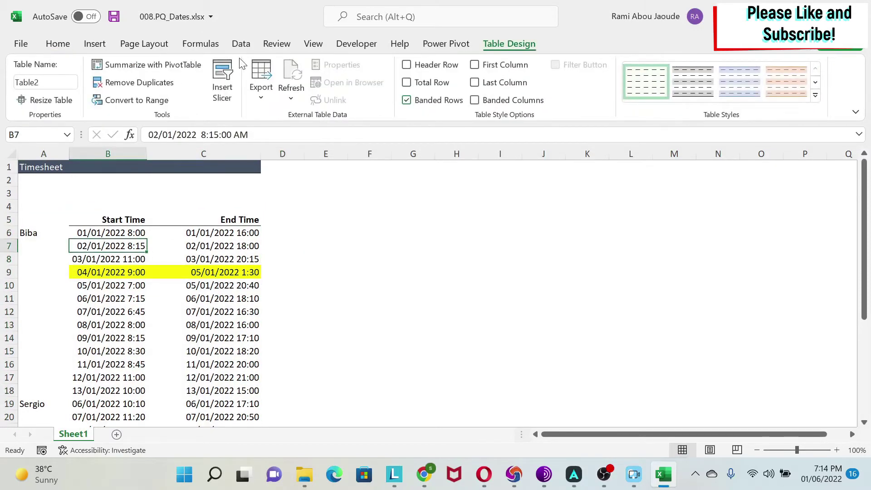
{"action": "left_click", "coordinate": [240, 44]}
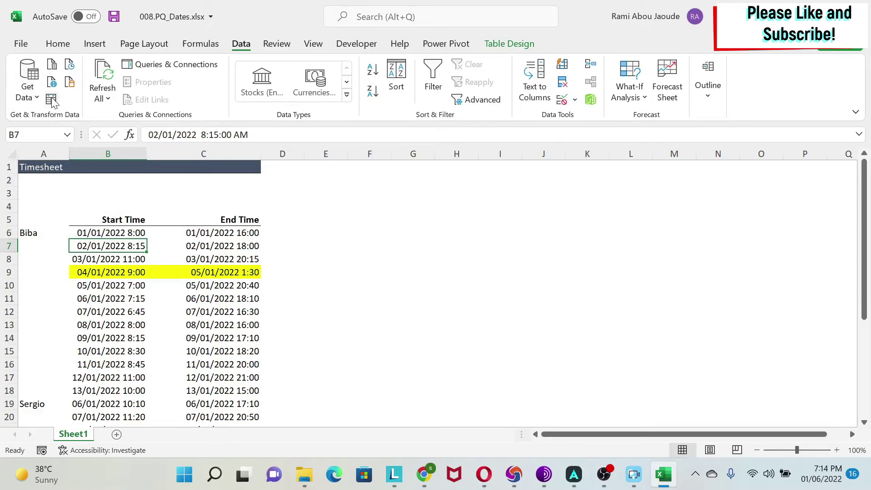
{"action": "left_click", "coordinate": [51, 101]}
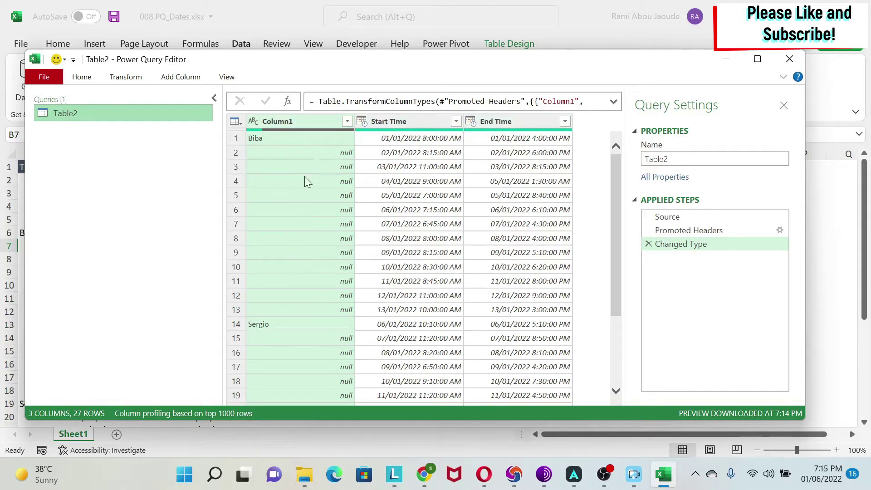
Step: Select the Column1 column in the Power Query Editor
{"action": "left_click", "coordinate": [300, 119]}
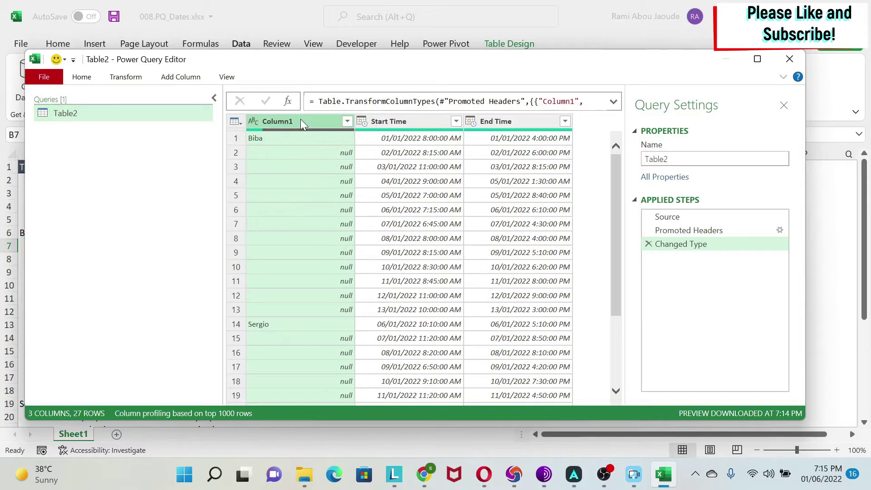
Step: Fill the employee names down the blank rows of Column1
{"action": "right_click", "coordinate": [301, 120]}
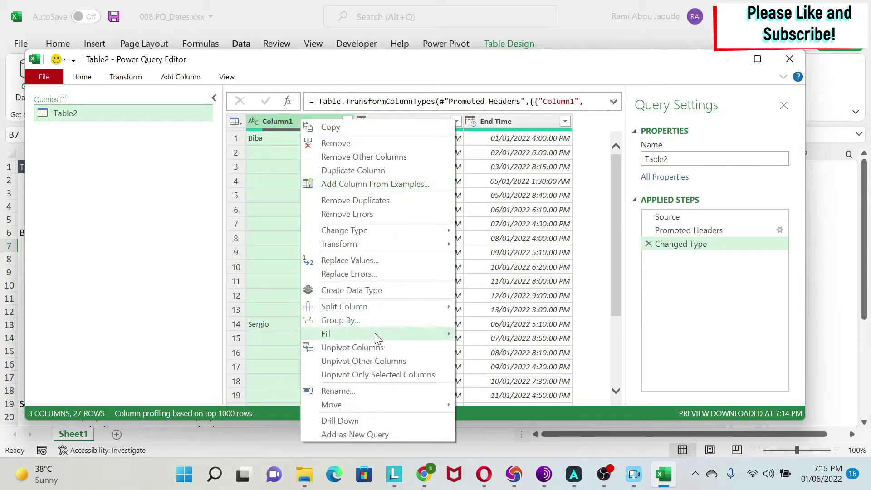
{"action": "mouse_move", "coordinate": [375, 333]}
{"action": "left_click", "coordinate": [502, 331]}
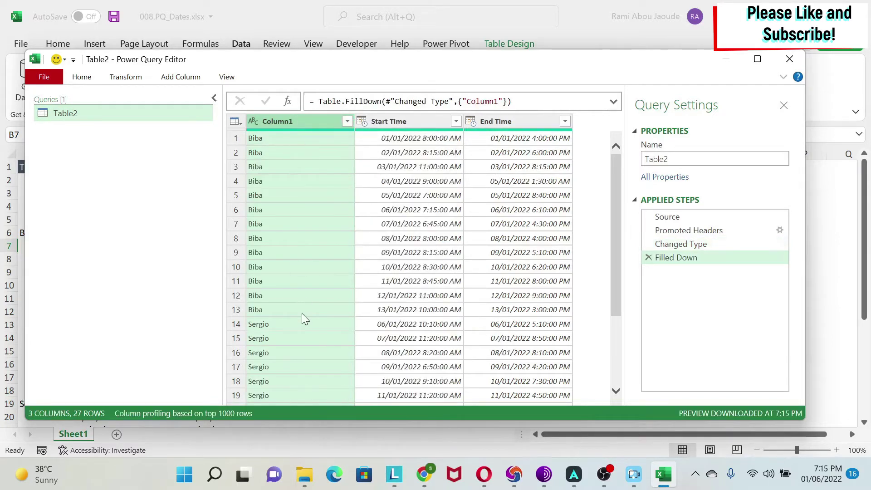
{"action": "scroll", "coordinate": [311, 271], "scroll_direction": "down", "scroll_amount": 3}
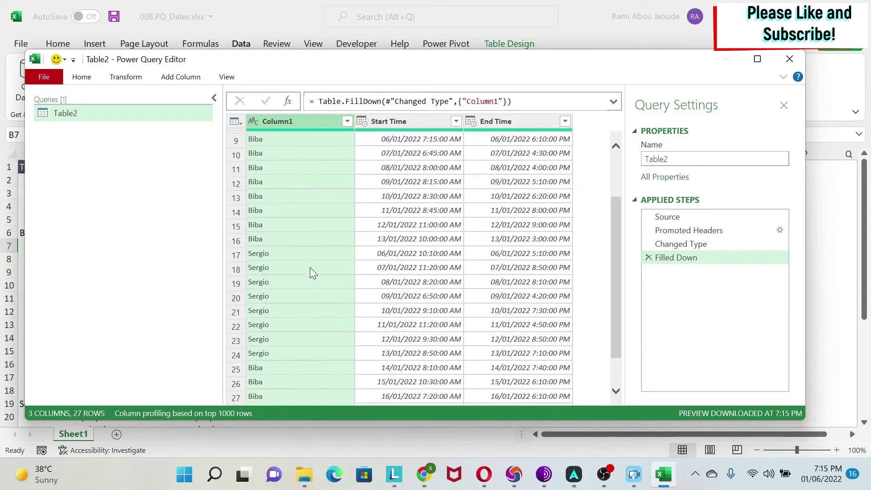
{"action": "scroll", "coordinate": [310, 268], "scroll_direction": "up", "scroll_amount": 3}
Step: Rename Column1 to 'Employee' and select the Start Time column
{"action": "double_click", "coordinate": [285, 122]}
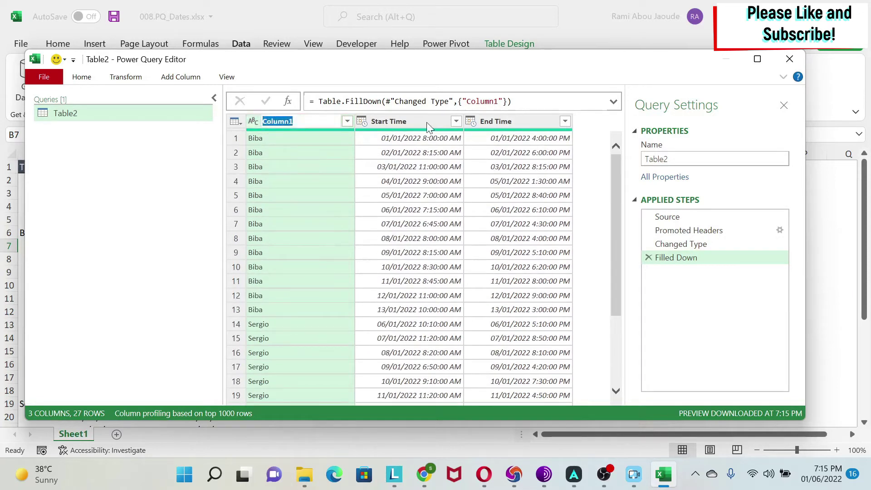
{"action": "type", "text": "Employee"}
{"action": "key", "text": "Return"}
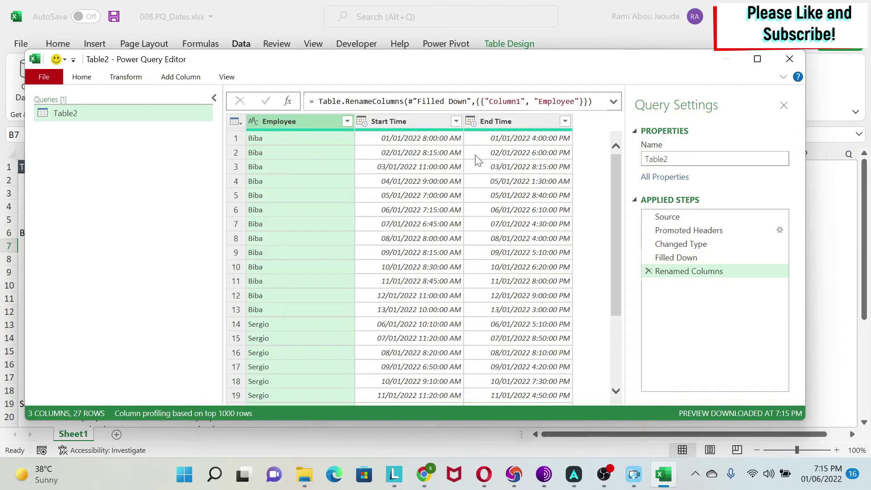
{"action": "left_click", "coordinate": [414, 122]}
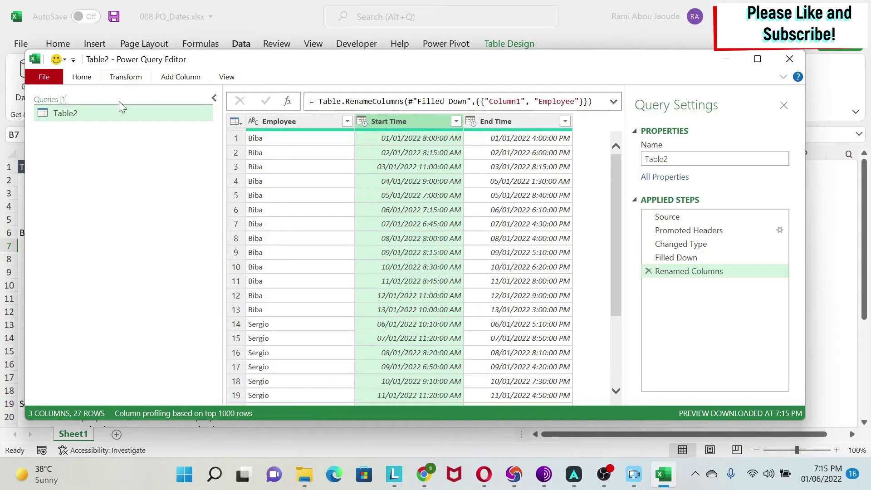
Step: With Start Time selected, view the Transform tools, then the Add Column tools
{"action": "left_click", "coordinate": [126, 78]}
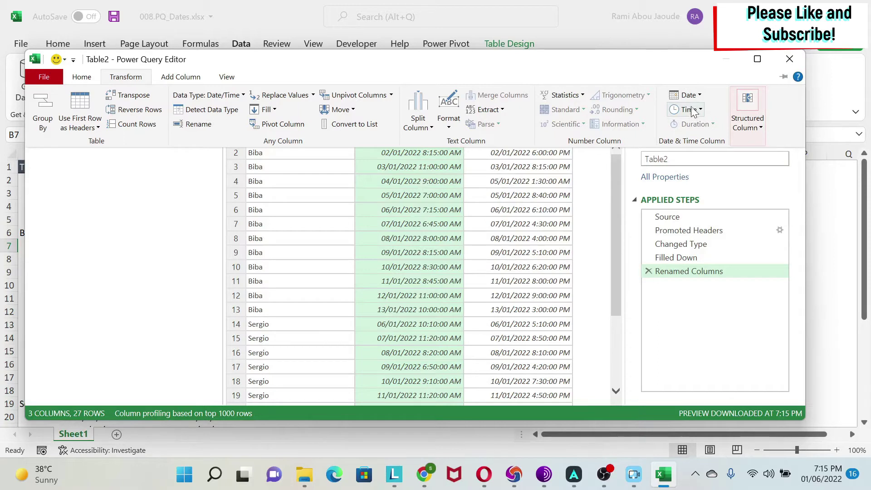
{"action": "left_click", "coordinate": [187, 78]}
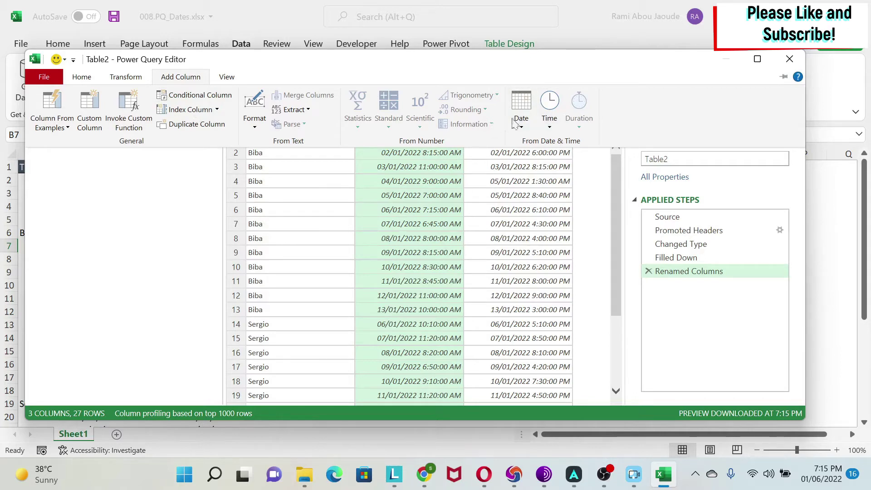
Step: Add an Hour column from Start Time, then delete the Inserted Hour step
{"action": "left_click", "coordinate": [551, 106]}
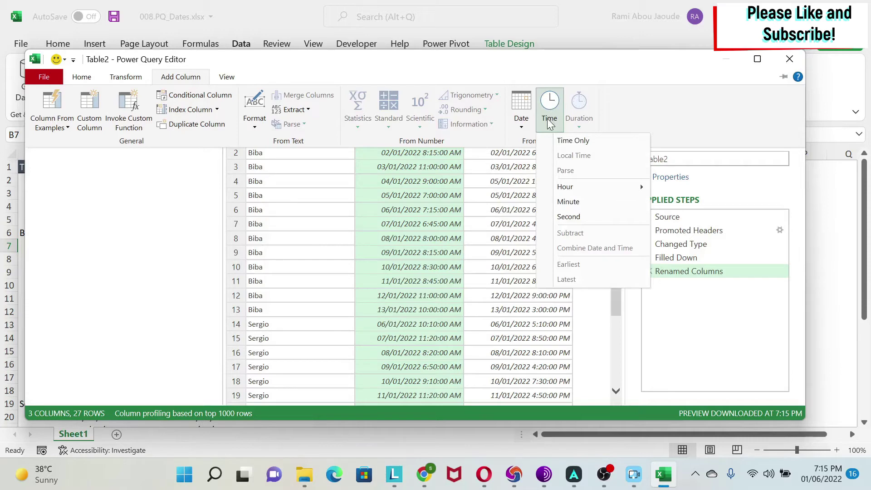
{"action": "mouse_move", "coordinate": [594, 190]}
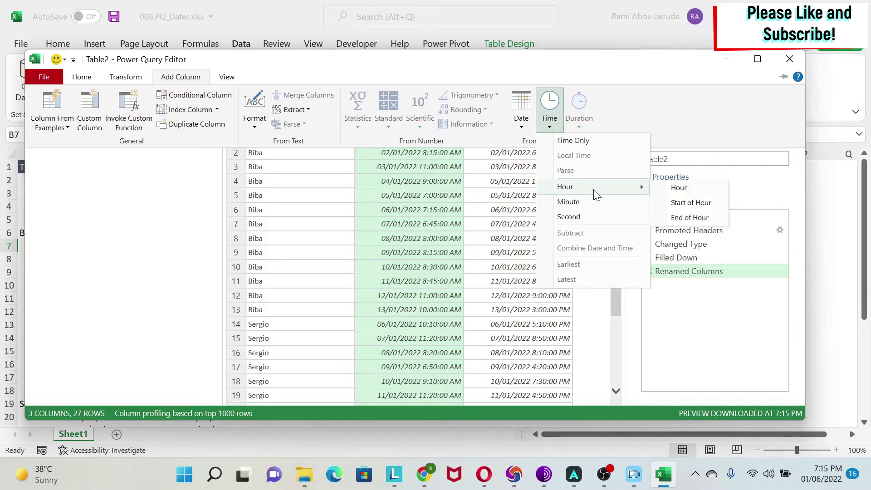
{"action": "left_click", "coordinate": [688, 188]}
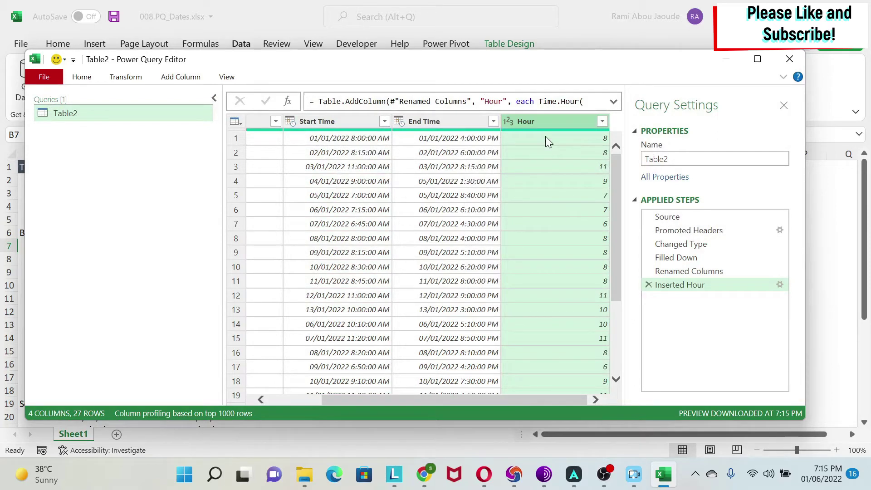
{"action": "left_click", "coordinate": [648, 284]}
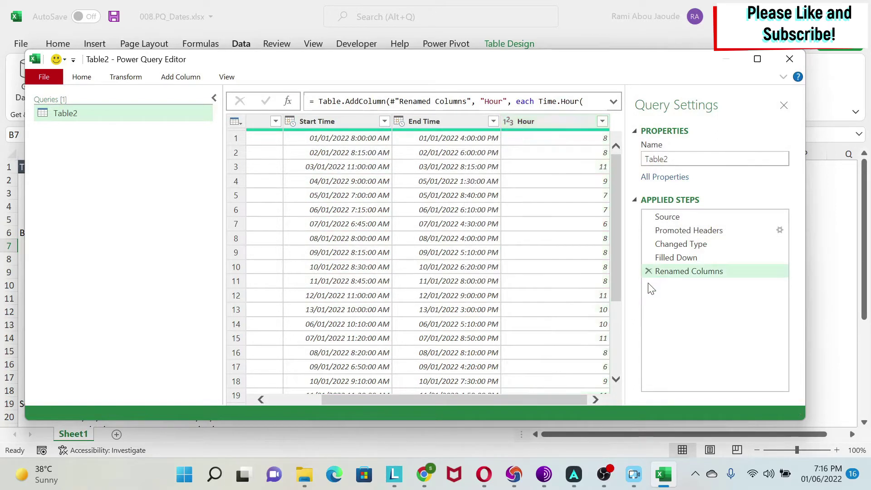
Step: Add a Start of Hour column from Start Time, then delete that step too
{"action": "left_click", "coordinate": [401, 119]}
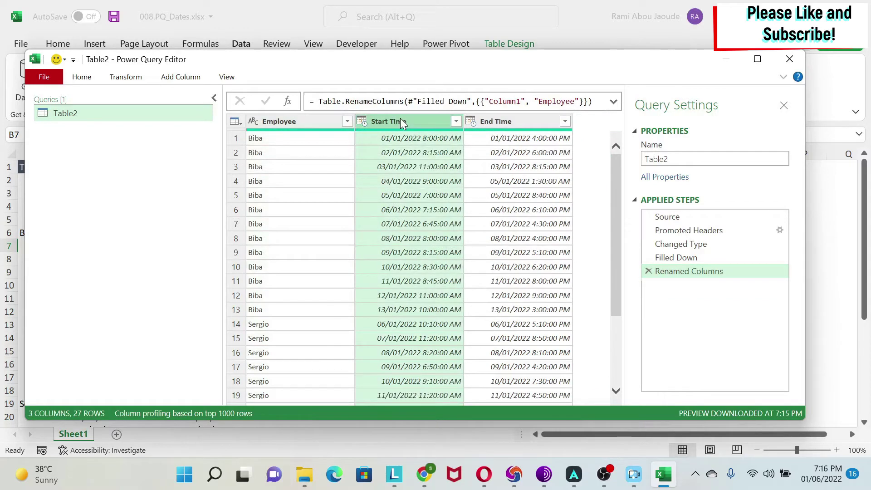
{"action": "left_click", "coordinate": [180, 77]}
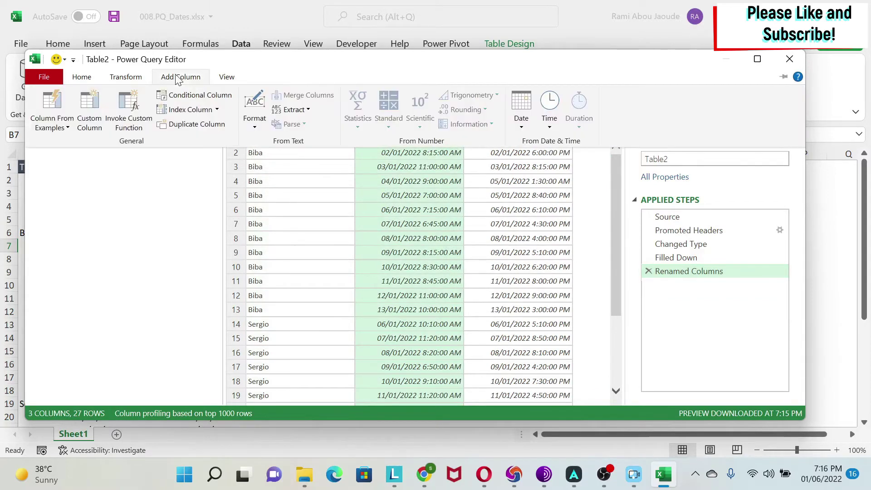
{"action": "left_click", "coordinate": [550, 107]}
{"action": "mouse_move", "coordinate": [611, 191]}
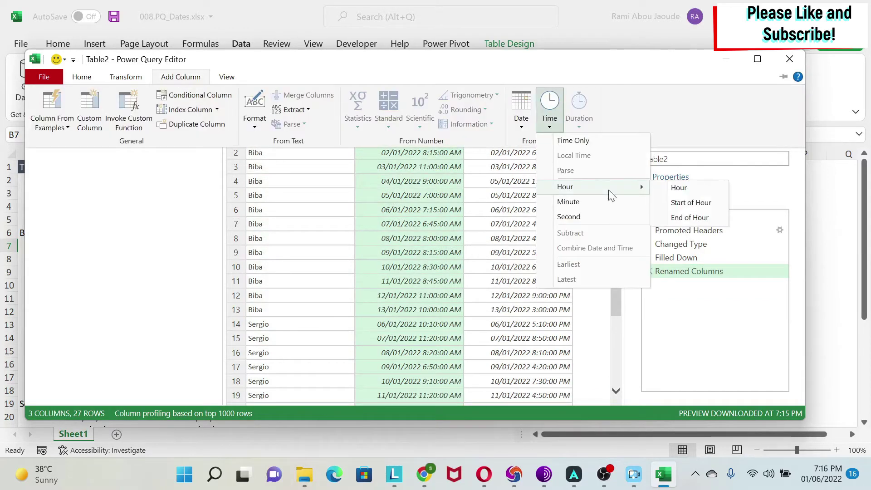
{"action": "left_click", "coordinate": [691, 204]}
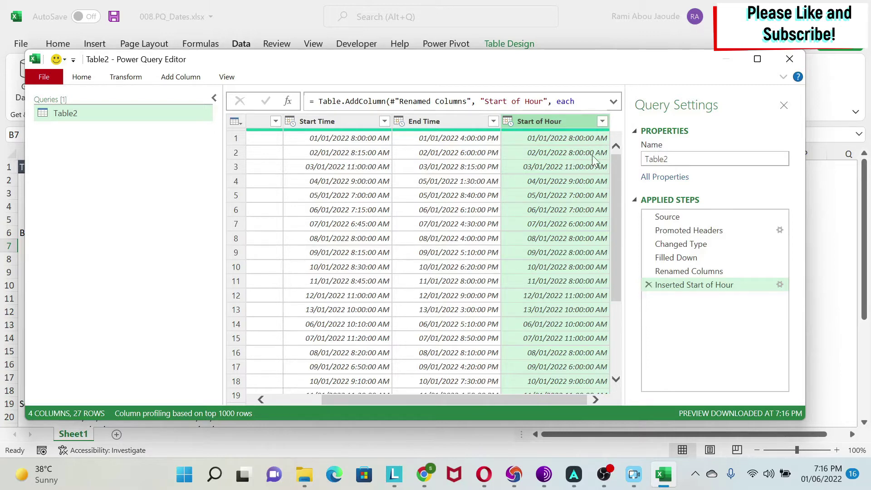
{"action": "left_click", "coordinate": [649, 285]}
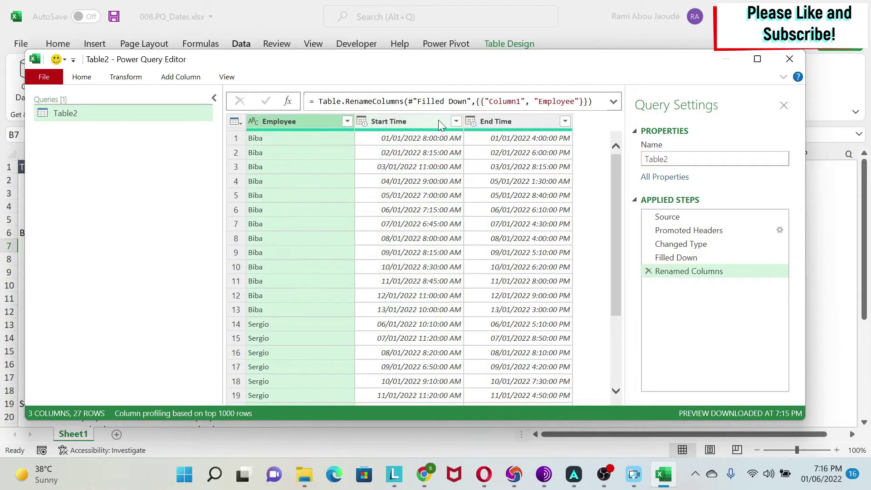
{"action": "left_click", "coordinate": [439, 125]}
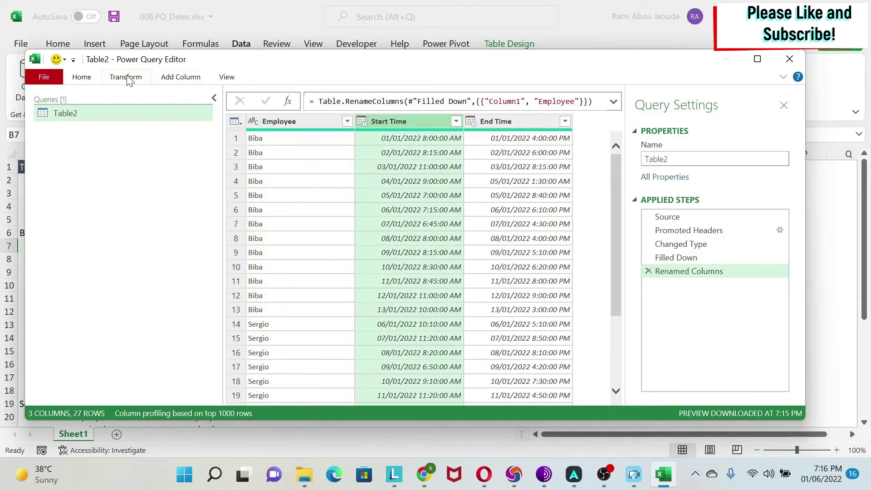
{"action": "left_click", "coordinate": [181, 76]}
{"action": "left_click", "coordinate": [550, 111]}
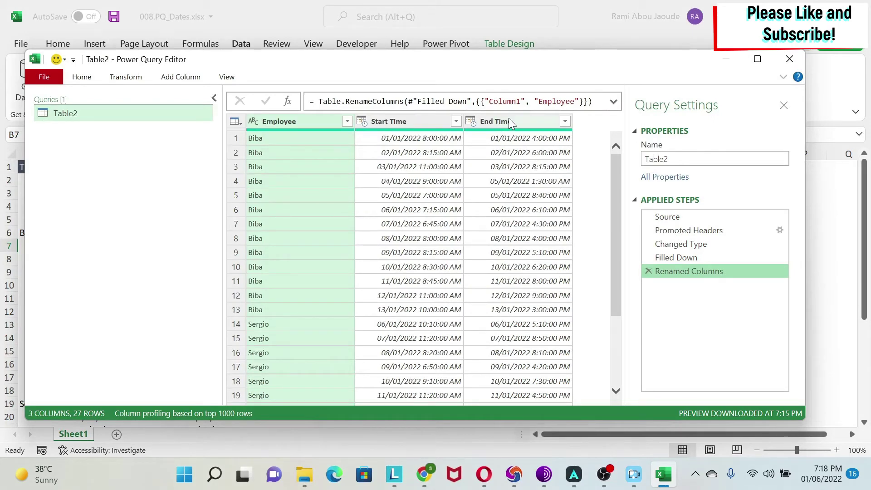
{"action": "left_click", "coordinate": [506, 121]}
Step: Select End Time and Start Time and add a Subtraction column of shift durations
{"action": "left_click", "coordinate": [180, 77]}
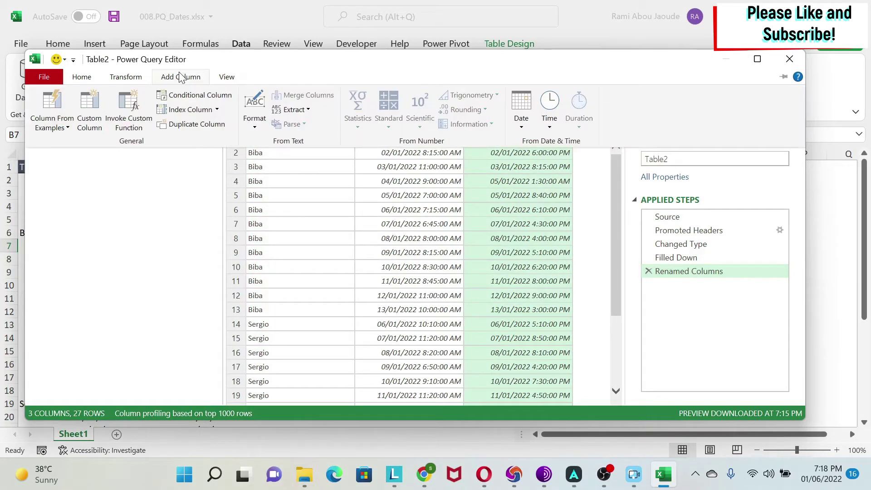
{"action": "left_click", "coordinate": [550, 111]}
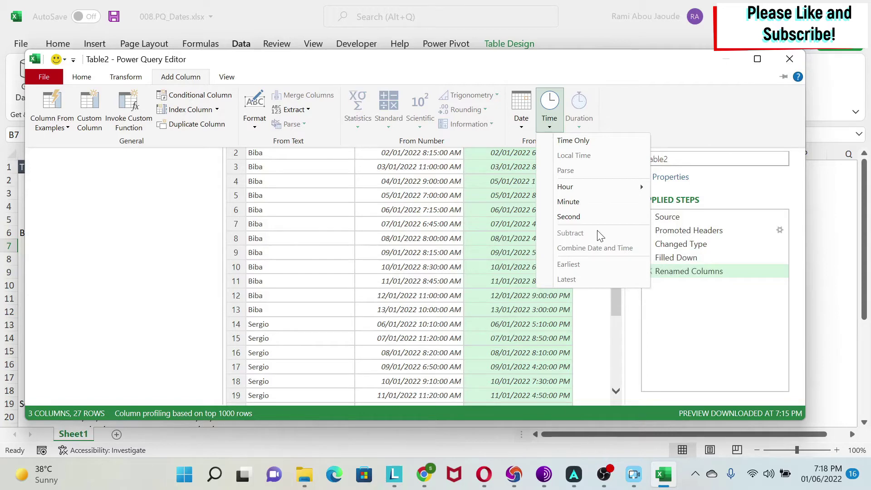
{"action": "left_click", "coordinate": [514, 215]}
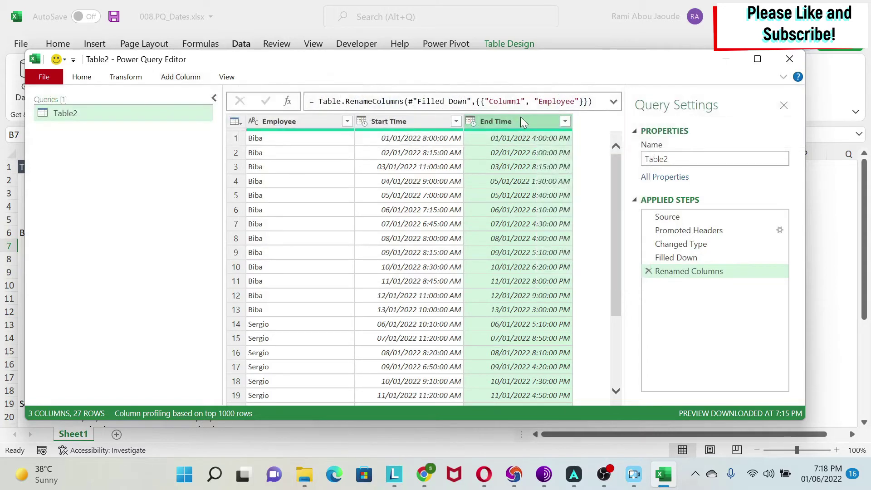
{"action": "key", "text": "ctrl"}
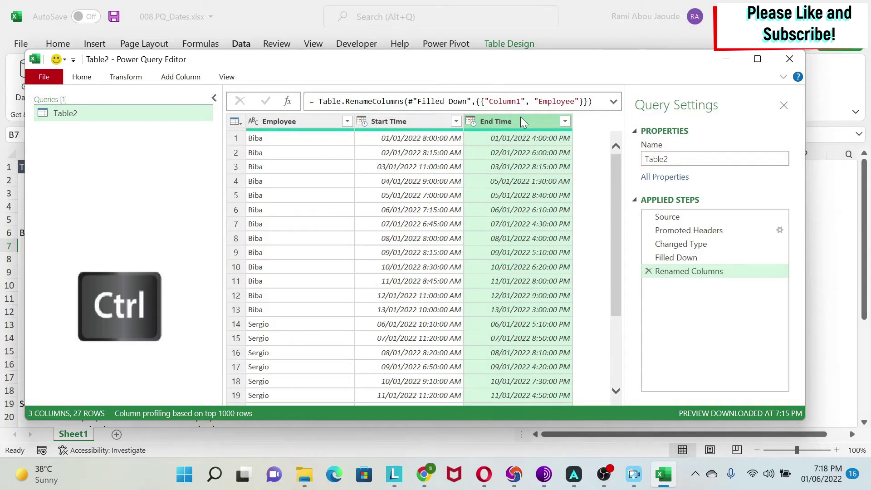
{"action": "left_click", "coordinate": [417, 120], "text": "ctrl"}
{"action": "left_click", "coordinate": [190, 78]}
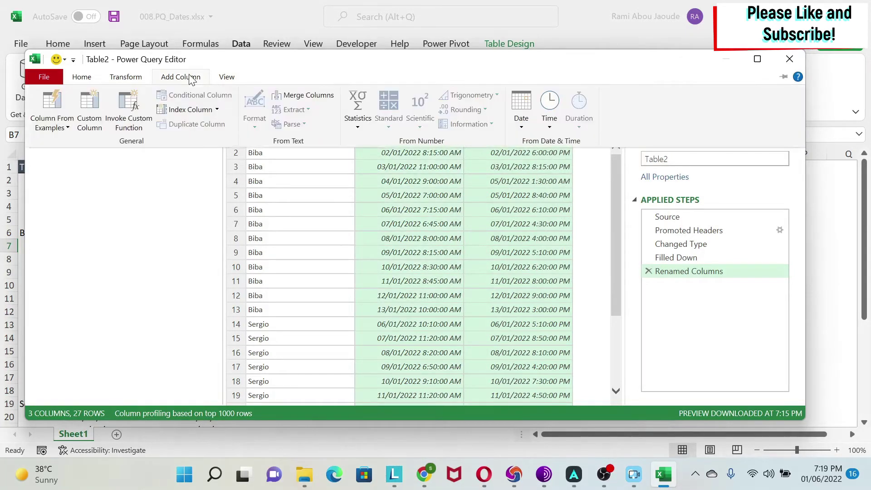
{"action": "left_click", "coordinate": [550, 117]}
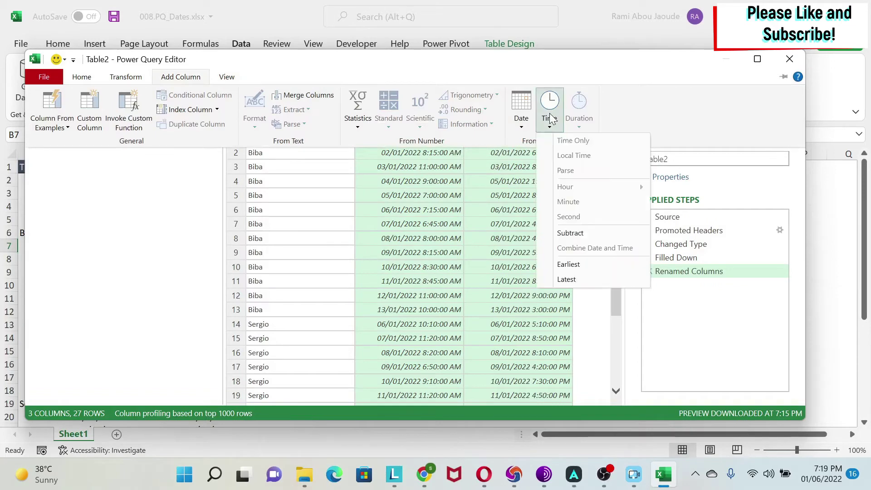
{"action": "left_click", "coordinate": [597, 234]}
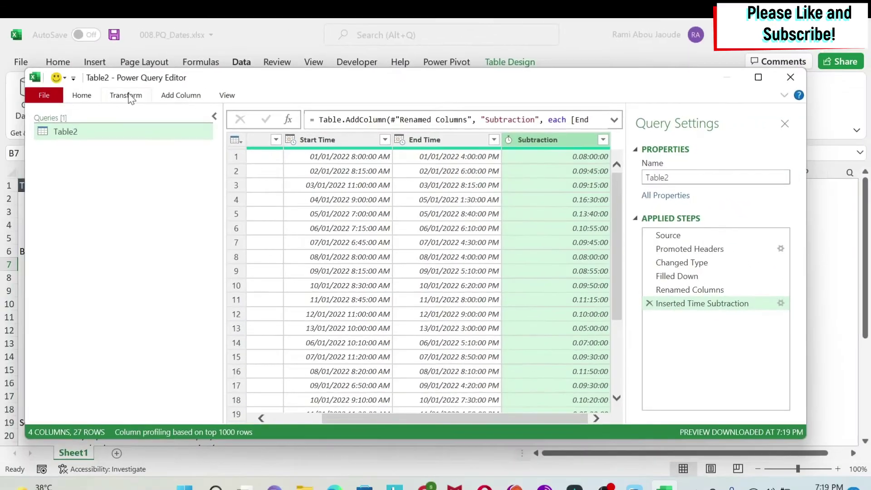
{"action": "left_click", "coordinate": [130, 97]}
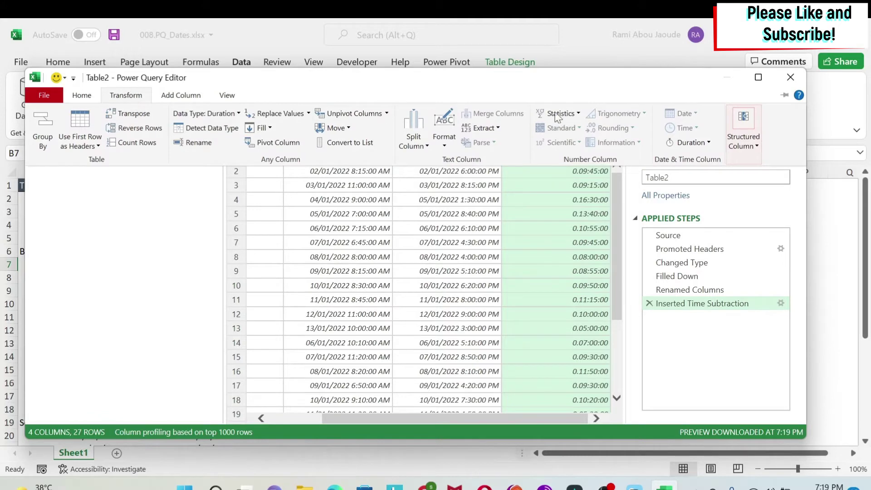
Step: Convert the Subtraction durations to Total Hours, replacing an initial whole-Hours conversion
{"action": "left_click", "coordinate": [691, 143]}
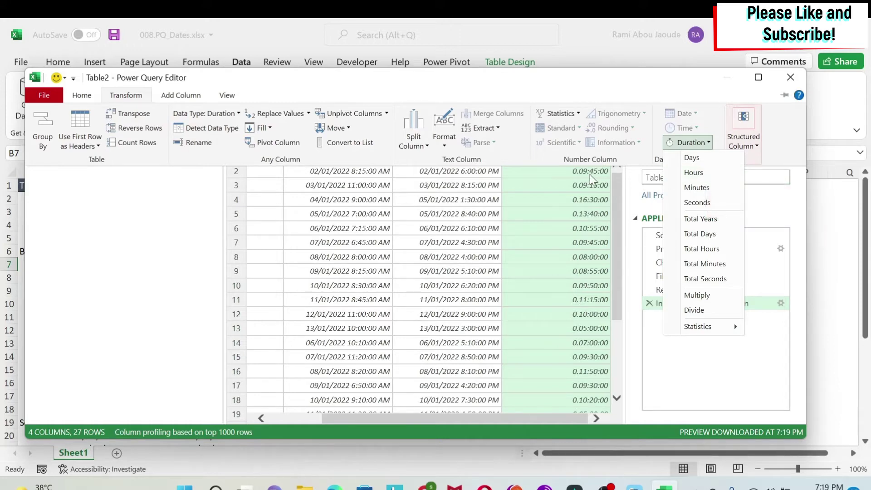
{"action": "left_click", "coordinate": [701, 173]}
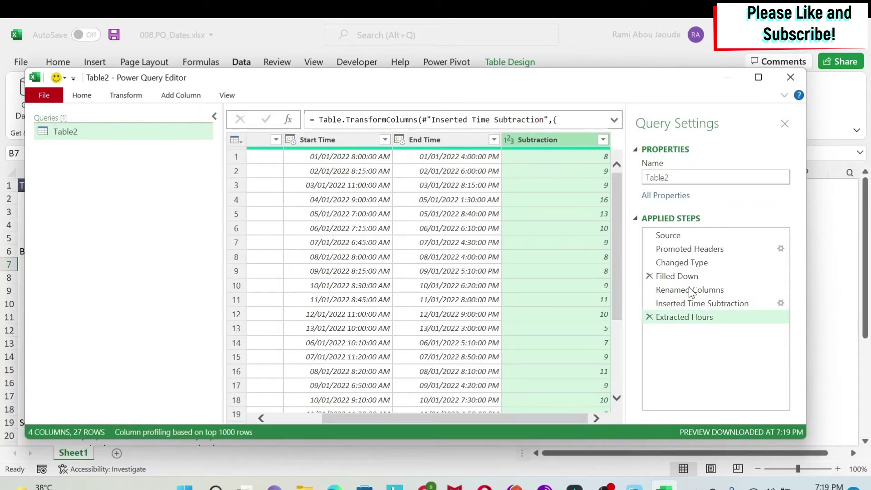
{"action": "left_click", "coordinate": [650, 318]}
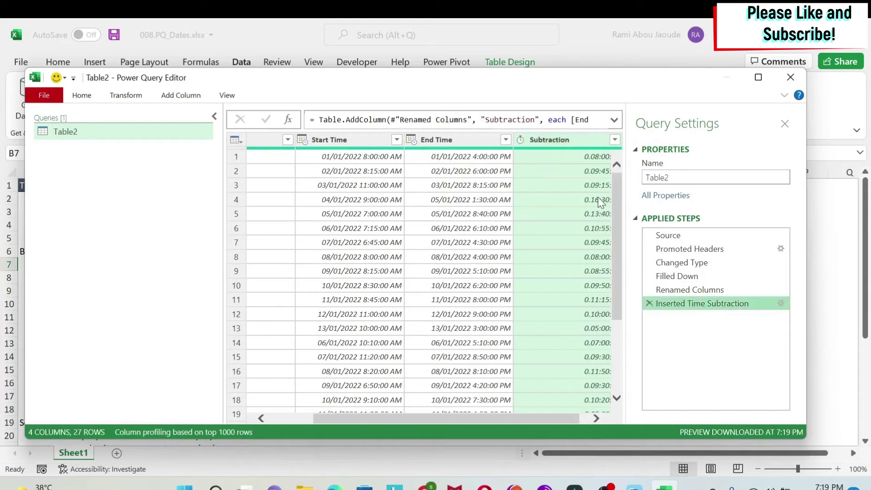
{"action": "left_click_drag", "start_coordinate": [625, 218], "coordinate": [641, 218]}
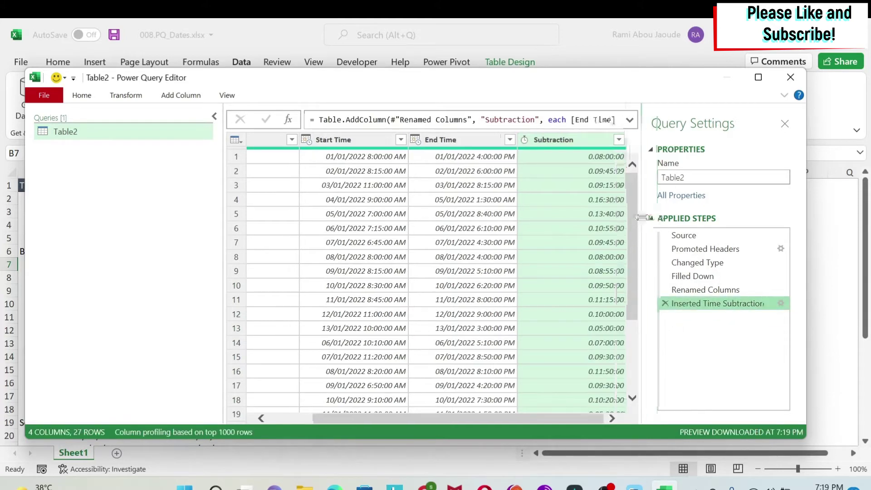
{"action": "left_click", "coordinate": [127, 96]}
{"action": "left_click", "coordinate": [687, 143]}
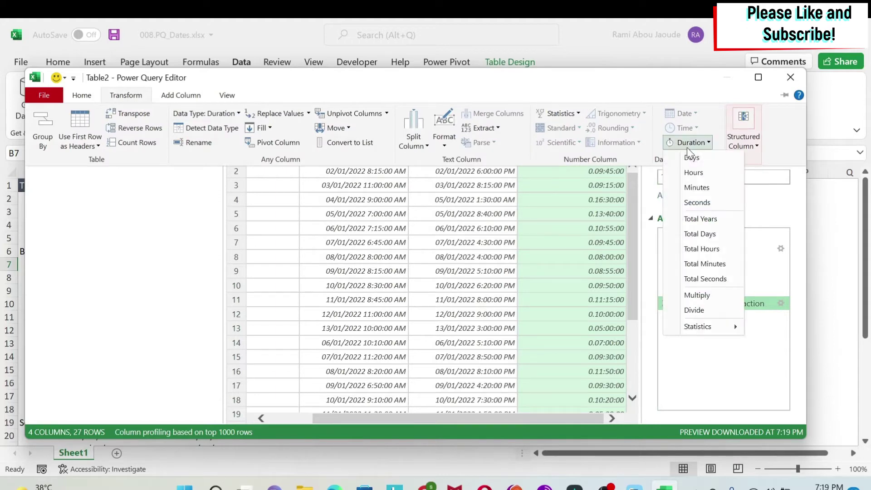
{"action": "left_click", "coordinate": [701, 249]}
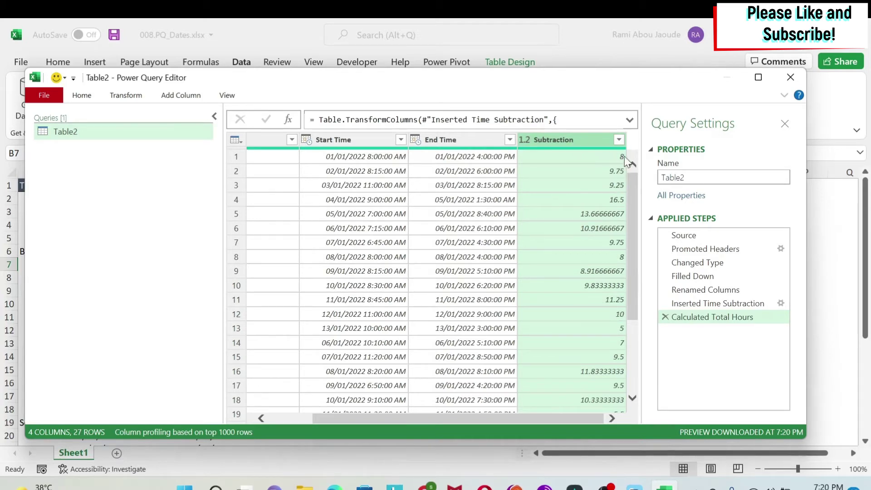
Step: Round the Subtraction hours to 2 decimal places, then select Start Time
{"action": "left_click", "coordinate": [133, 99]}
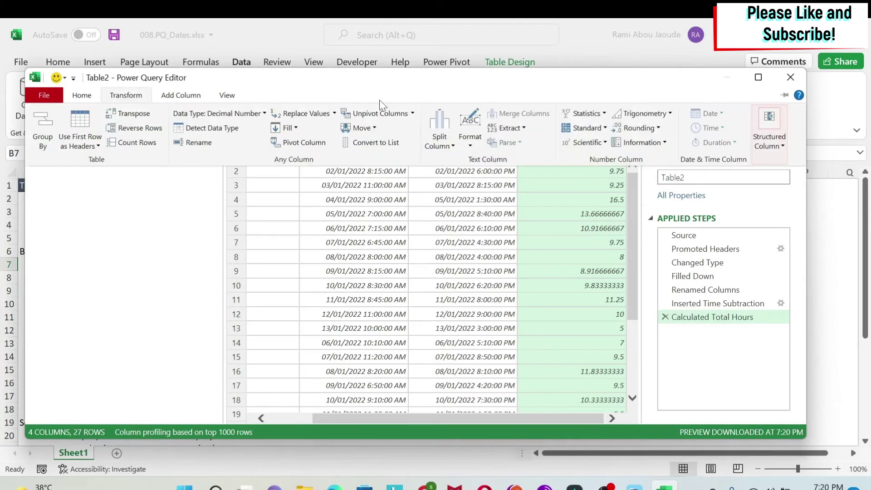
{"action": "left_click", "coordinate": [642, 131]}
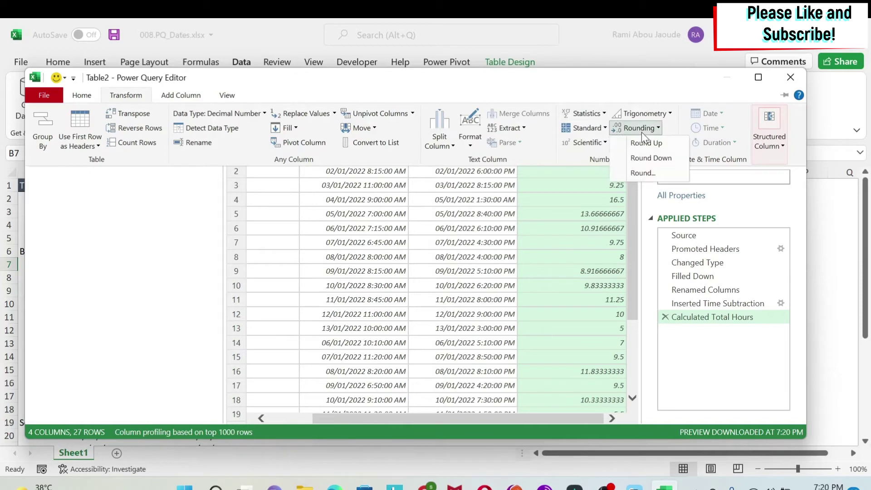
{"action": "left_click", "coordinate": [646, 172]}
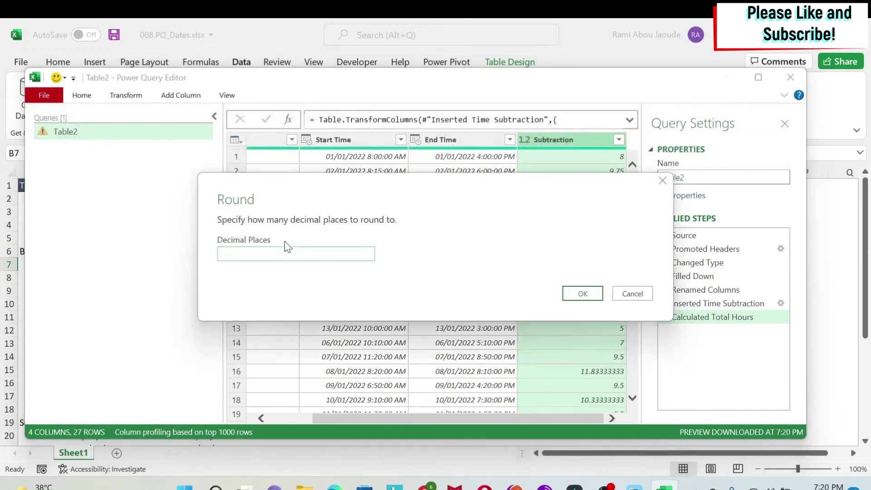
{"action": "type", "text": "2"}
{"action": "left_click", "coordinate": [578, 294]}
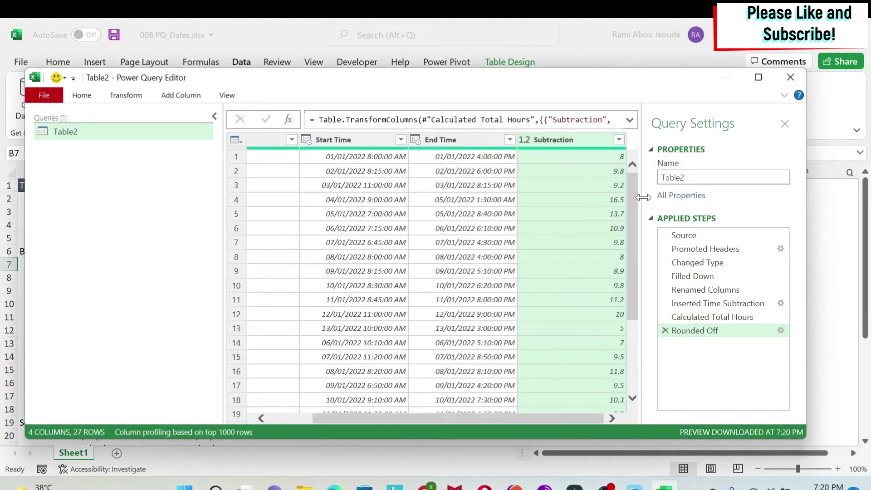
{"action": "left_click", "coordinate": [356, 142]}
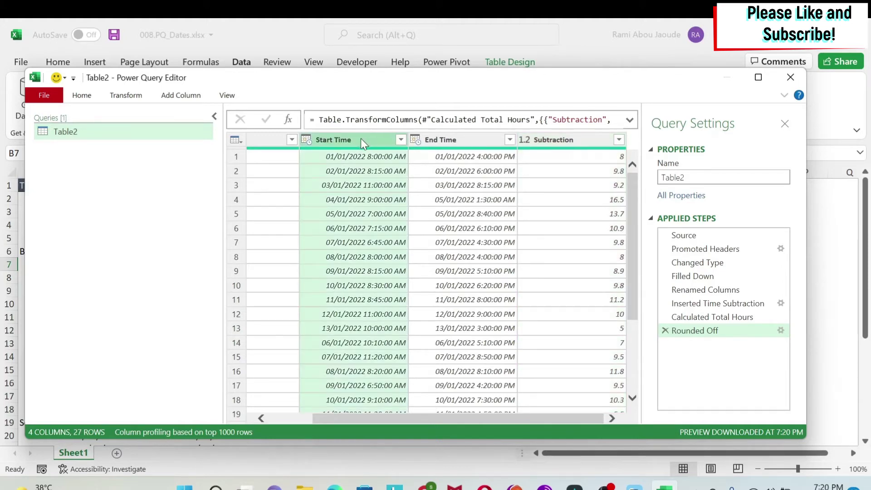
Step: Add a Day Name column from Start Time's dates
{"action": "left_click", "coordinate": [183, 95]}
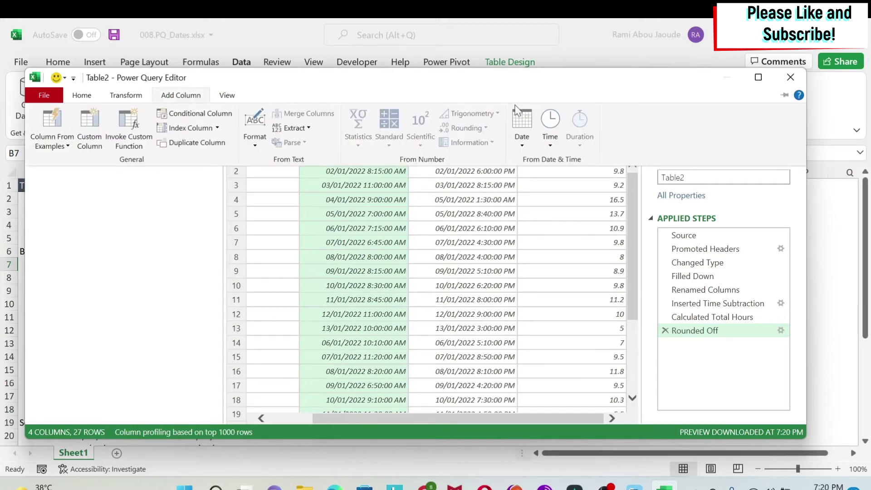
{"action": "left_click", "coordinate": [522, 136]}
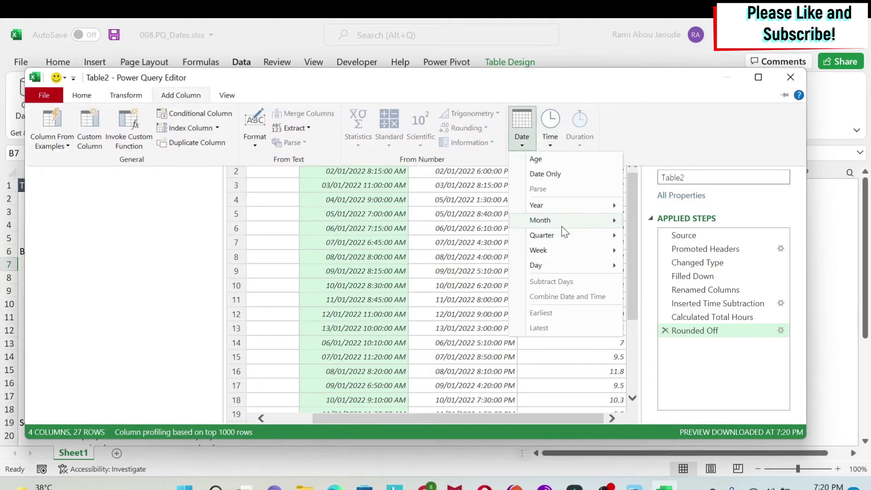
{"action": "mouse_move", "coordinate": [567, 267]}
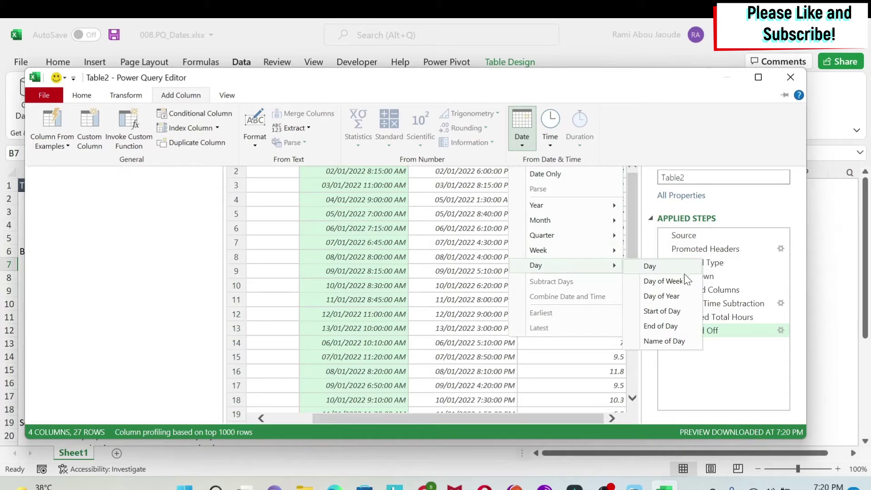
{"action": "left_click", "coordinate": [670, 343]}
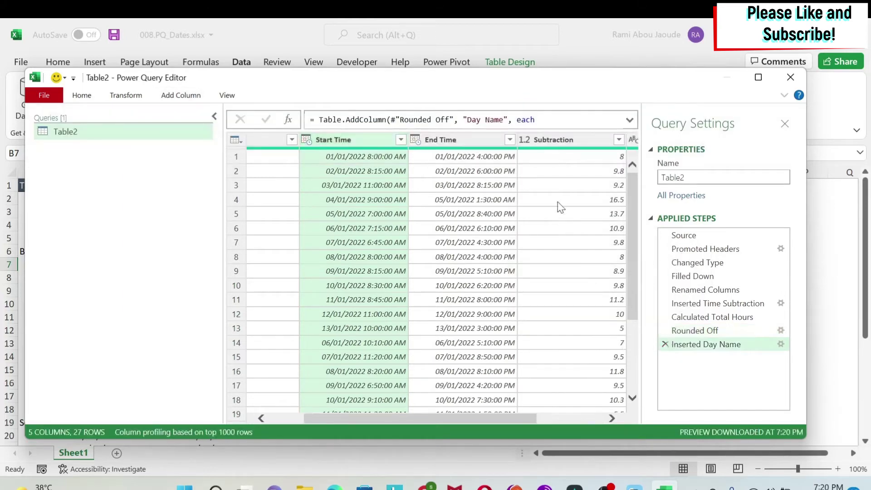
{"action": "left_click_drag", "start_coordinate": [535, 410], "coordinate": [602, 418]}
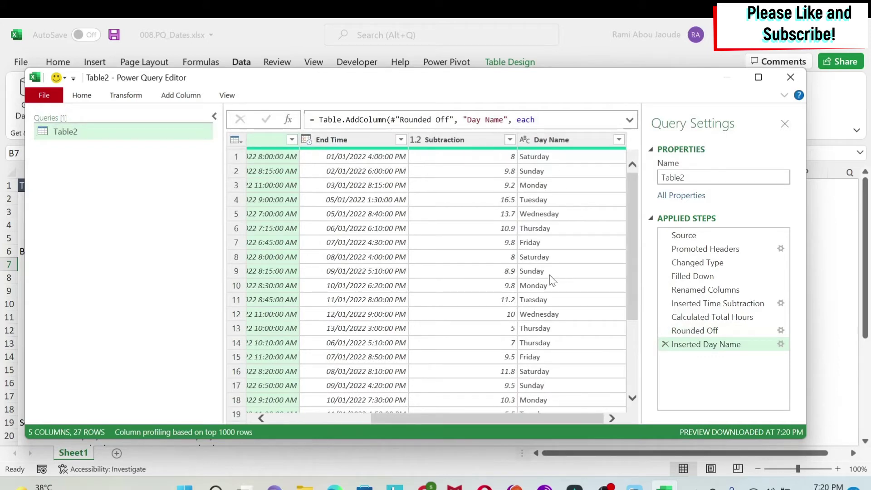
{"action": "left_click_drag", "start_coordinate": [500, 418], "coordinate": [410, 417]}
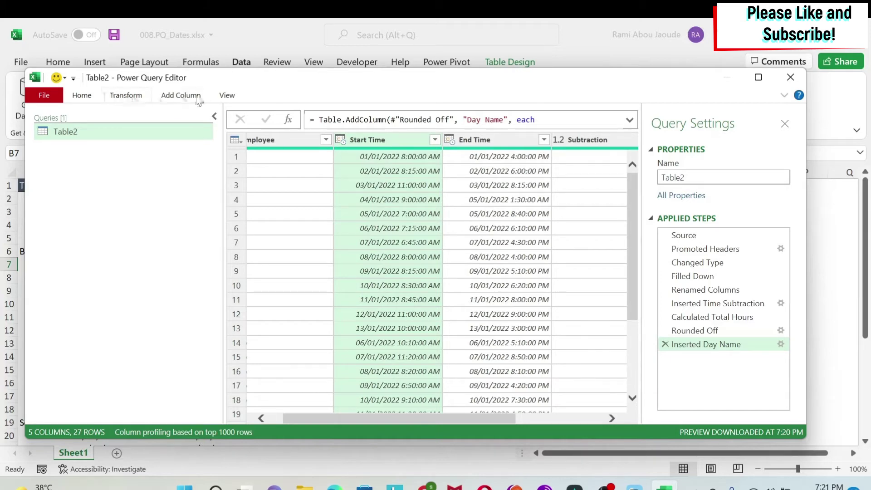
Step: Add a Day of Week number column from Start Time
{"action": "left_click", "coordinate": [181, 95]}
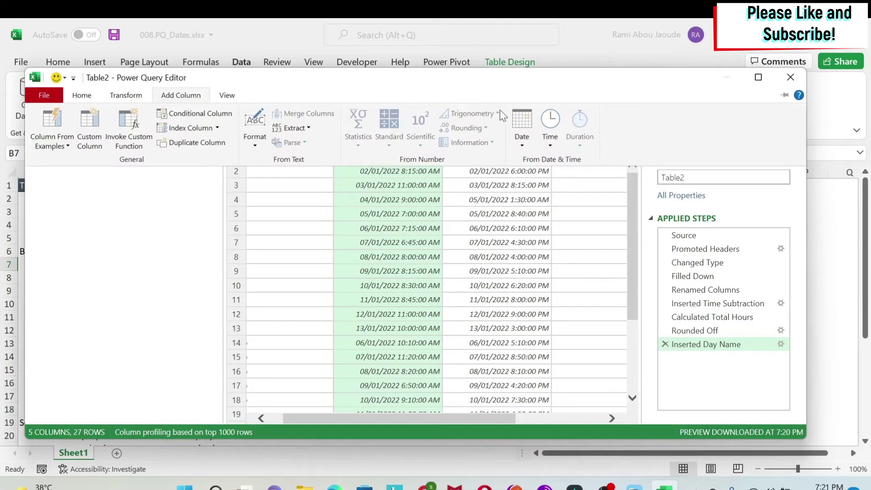
{"action": "left_click", "coordinate": [526, 122]}
{"action": "mouse_move", "coordinate": [553, 267]}
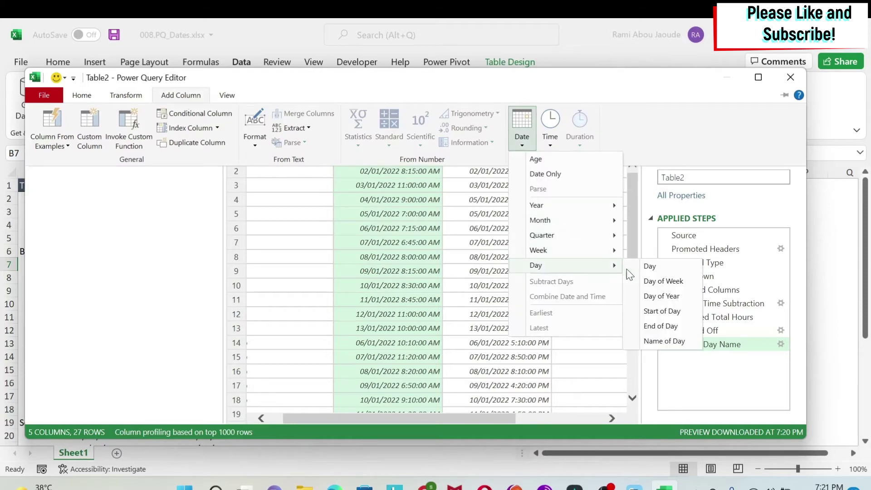
{"action": "left_click", "coordinate": [672, 282]}
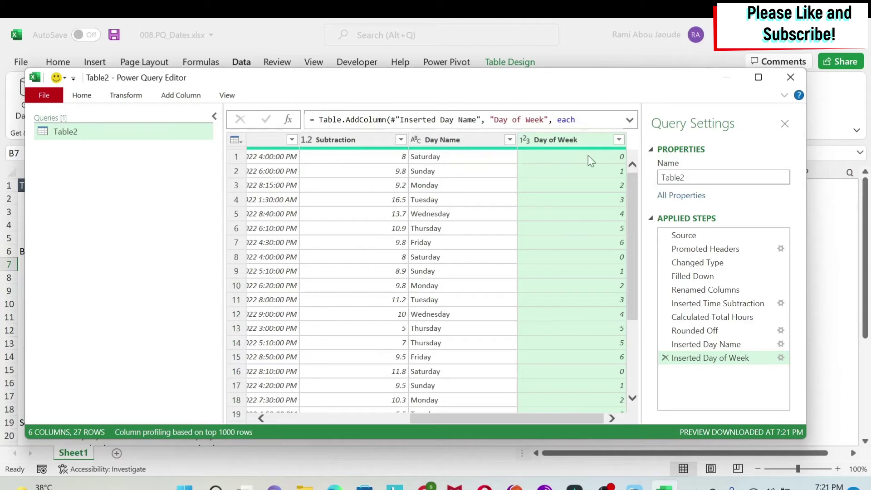
Step: Merge Day of Week and Day Name into a 'WeekDay' column with a custom '-' separator
{"action": "key", "text": "ctrl"}
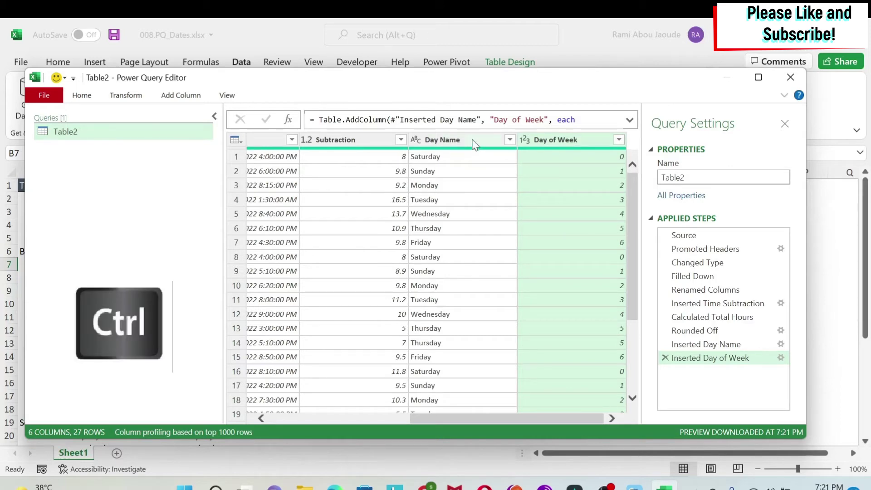
{"action": "left_click", "coordinate": [474, 144], "text": "ctrl"}
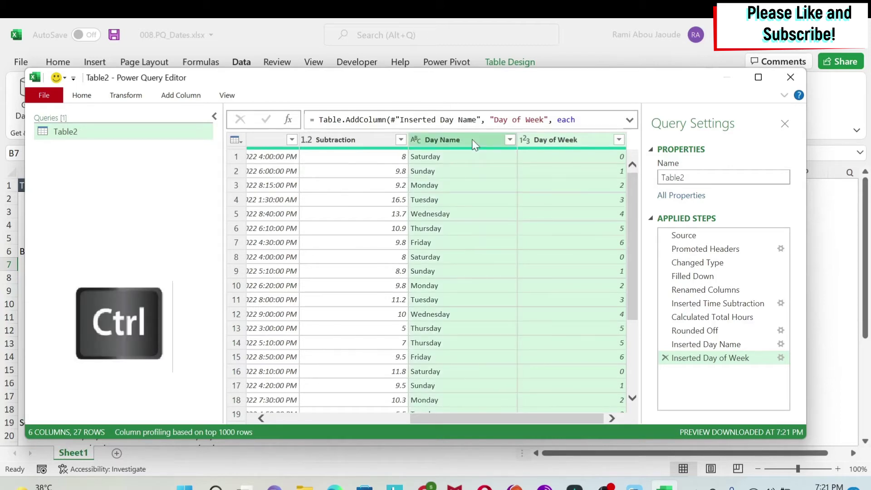
{"action": "right_click", "coordinate": [474, 145]}
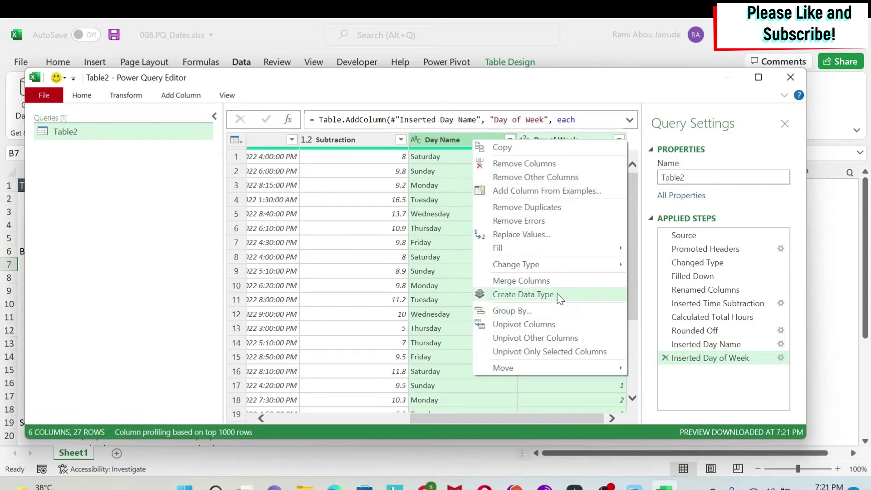
{"action": "left_click", "coordinate": [549, 282]}
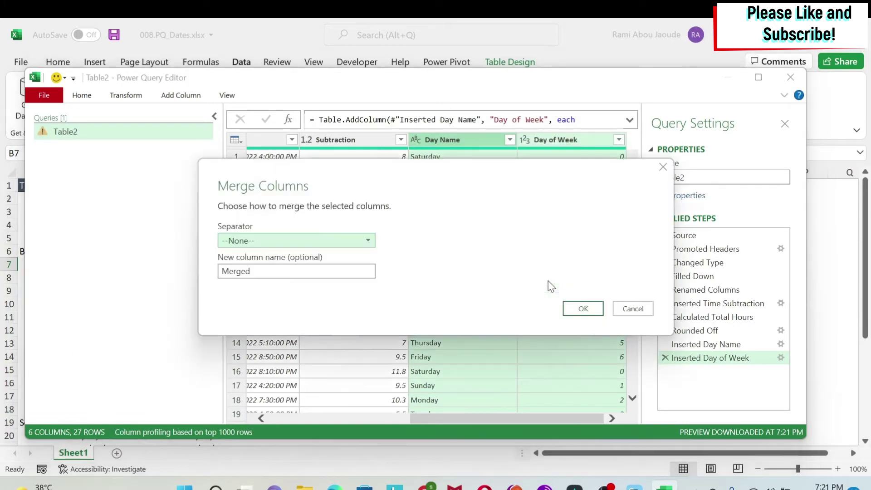
{"action": "double_click", "coordinate": [270, 269]}
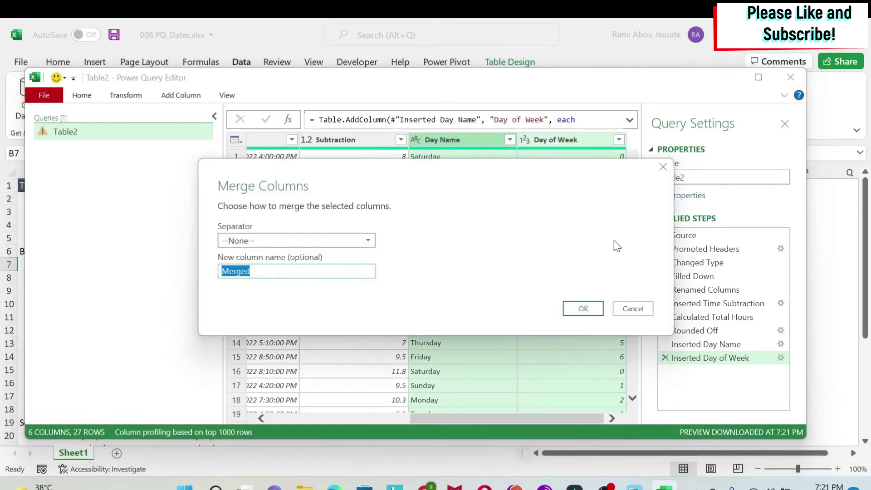
{"action": "type", "text": "WeekDay"}
{"action": "left_click", "coordinate": [372, 246]}
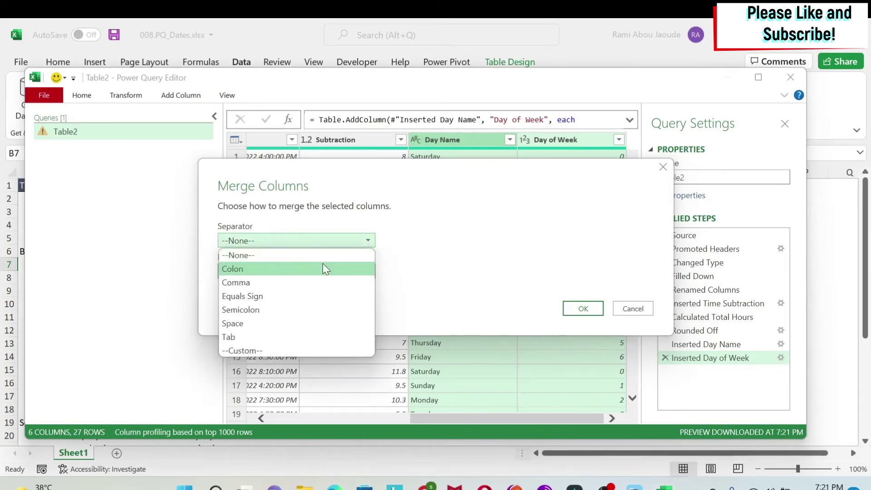
{"action": "left_click", "coordinate": [279, 351]}
{"action": "left_click", "coordinate": [260, 260]}
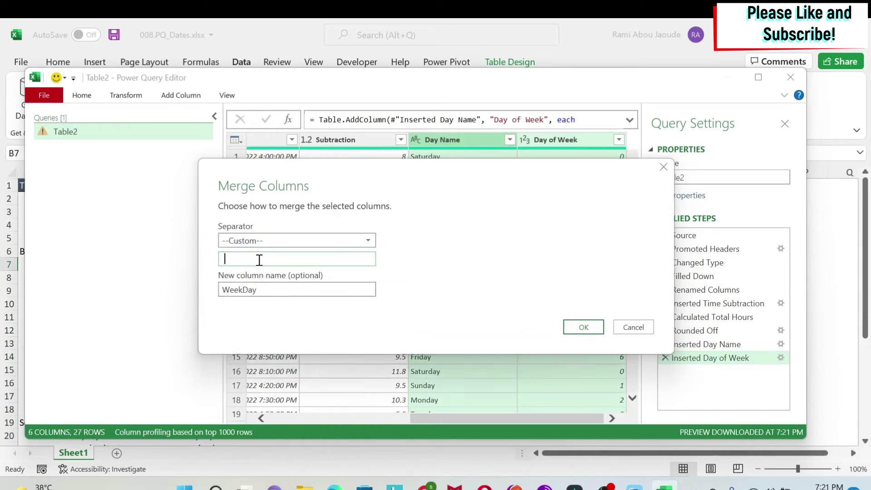
{"action": "type", "text": "-"}
{"action": "left_click", "coordinate": [584, 327]}
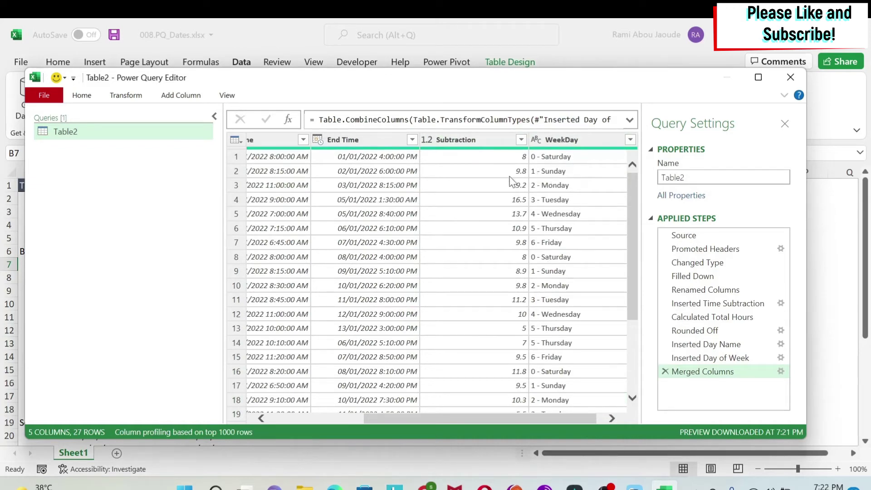
{"action": "left_click_drag", "start_coordinate": [527, 418], "coordinate": [377, 422]}
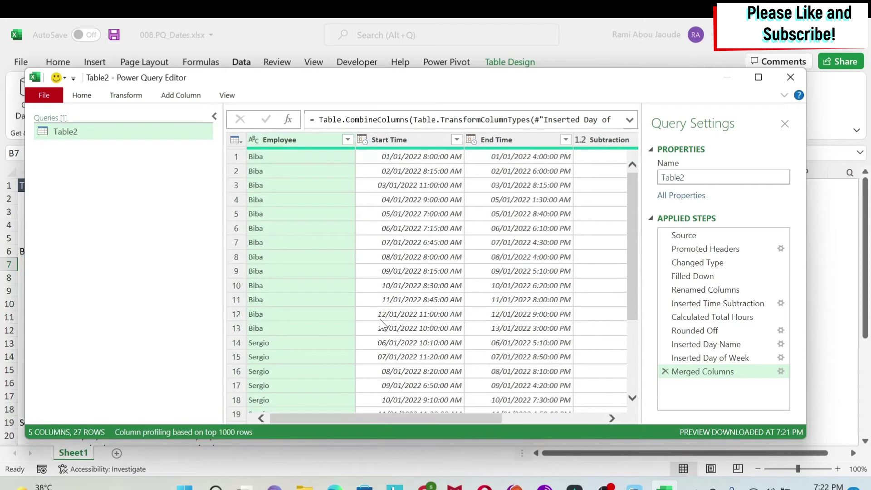
Step: Delete the Start Time and End Time columns, keeping Employee, Subtraction and WeekDay
{"action": "left_click", "coordinate": [401, 134]}
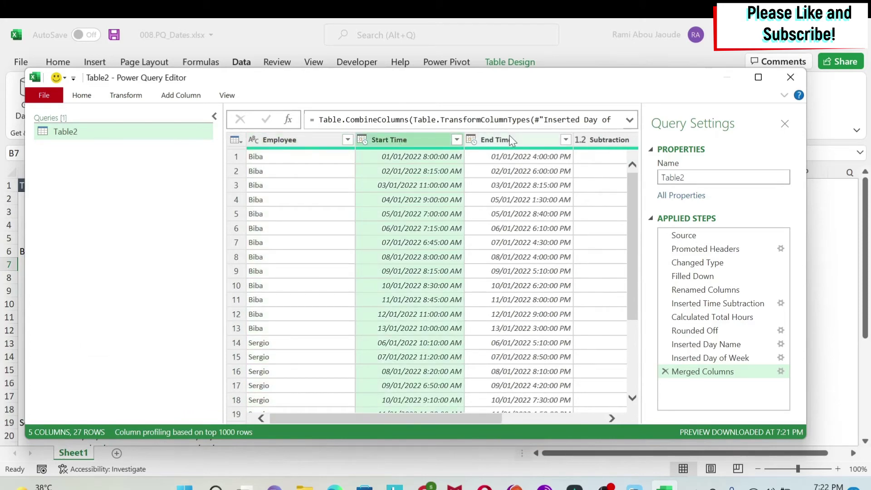
{"action": "left_click", "coordinate": [512, 142], "text": "ctrl"}
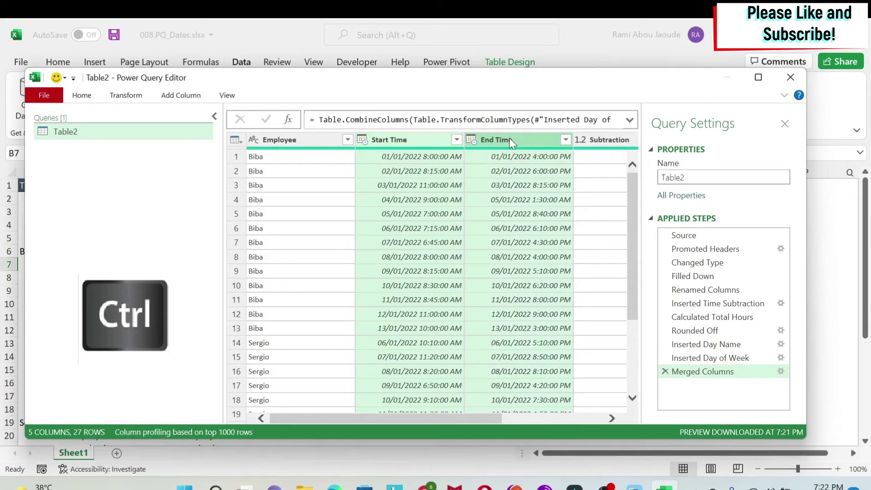
{"action": "right_click", "coordinate": [512, 142]}
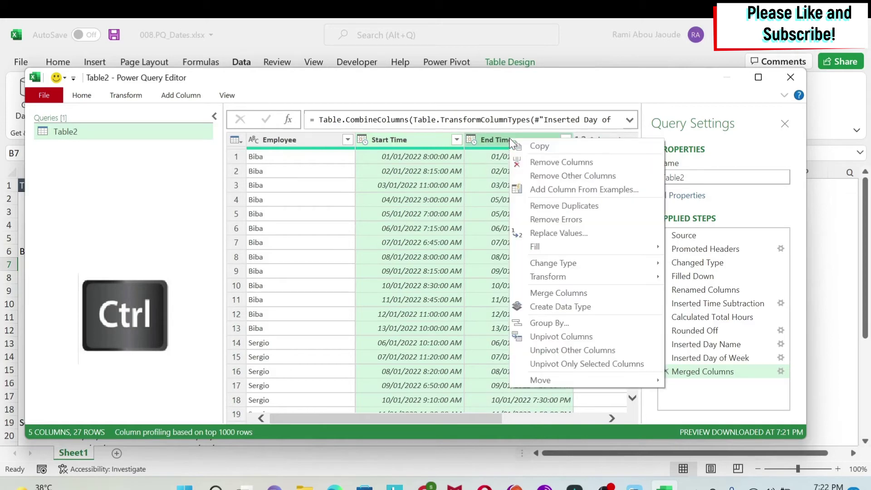
{"action": "left_click", "coordinate": [578, 163]}
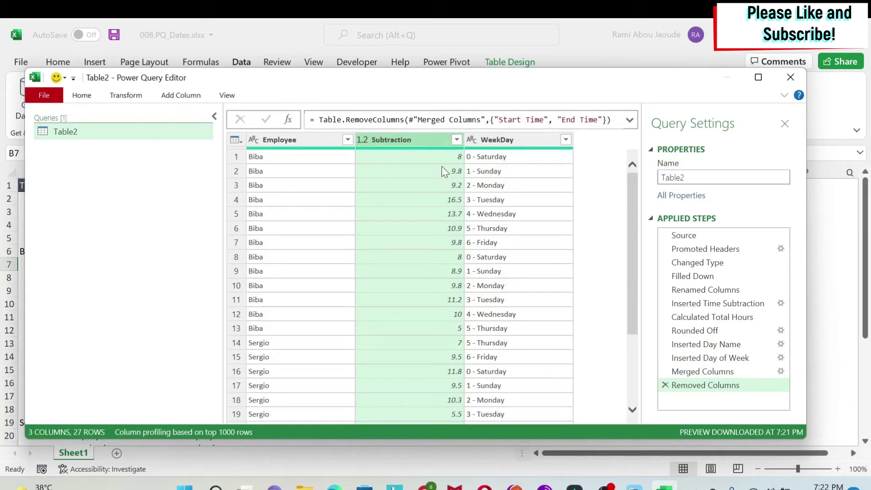
{"action": "double_click", "coordinate": [401, 138]}
Step: Rename Subtraction to 'Num of H' and load the query as a table at E6 on the existing sheet
{"action": "type", "text": "Num of"}
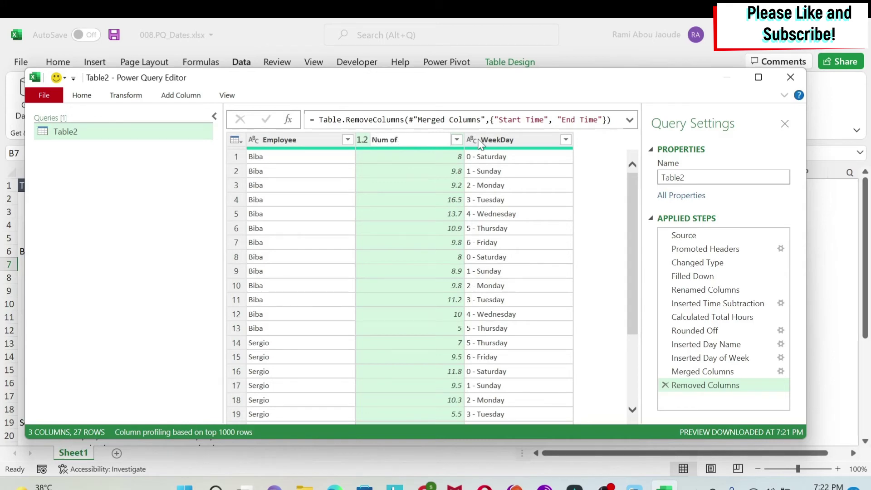
{"action": "type", "text": " H"}
{"action": "key", "text": "Return"}
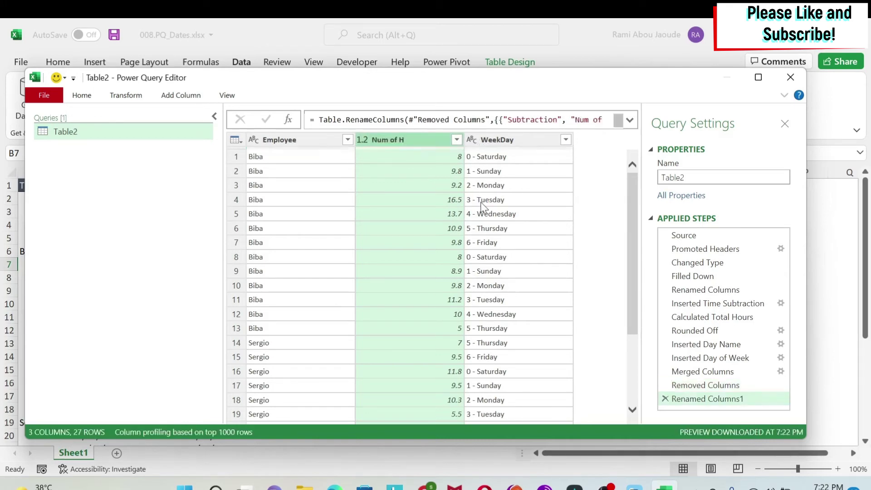
{"action": "left_click", "coordinate": [45, 96]}
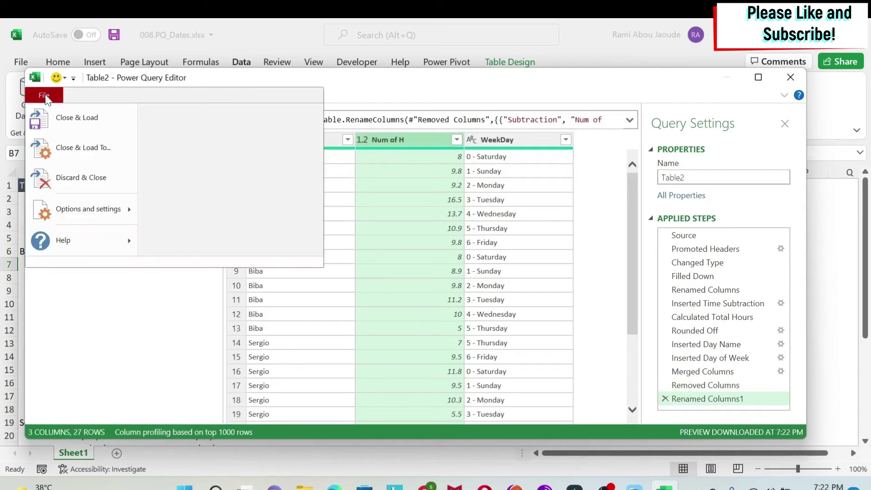
{"action": "left_click", "coordinate": [91, 149]}
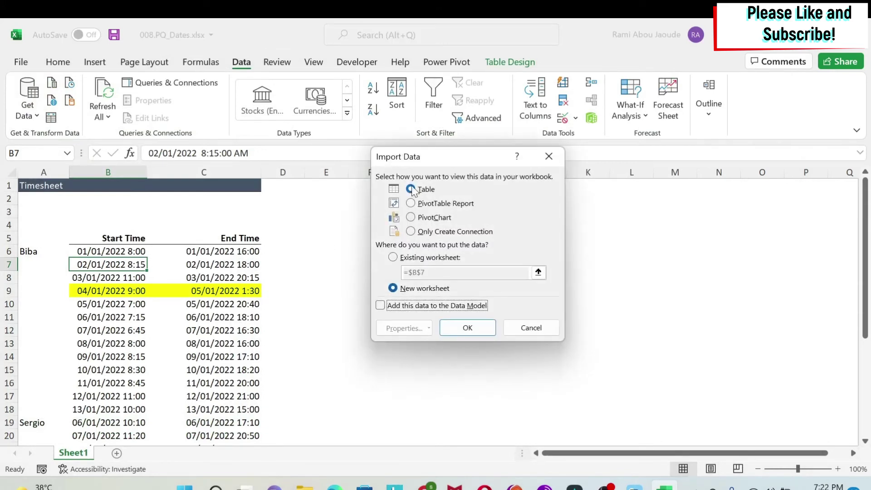
{"action": "left_click", "coordinate": [403, 259]}
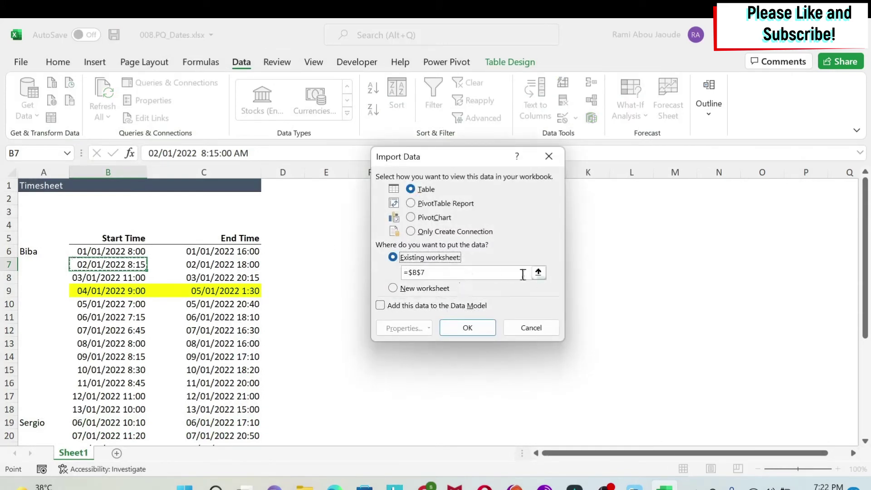
{"action": "left_click", "coordinate": [538, 273]}
{"action": "left_click", "coordinate": [323, 251]}
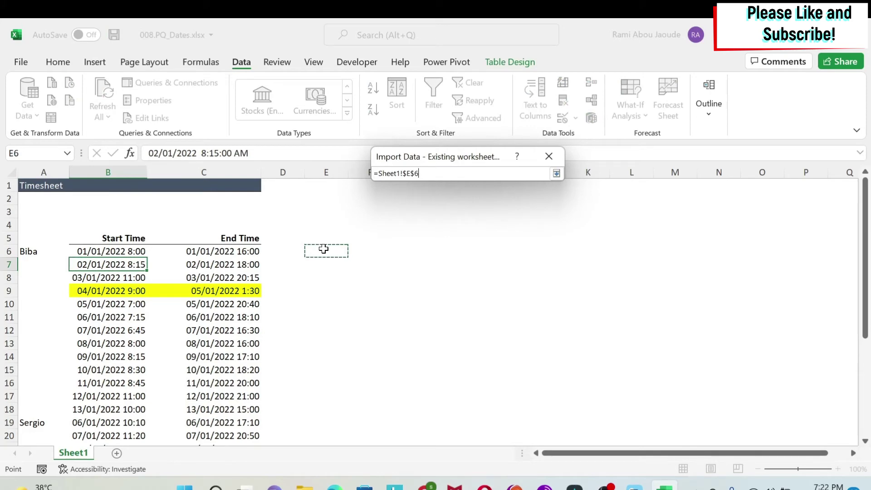
{"action": "left_click", "coordinate": [556, 174]}
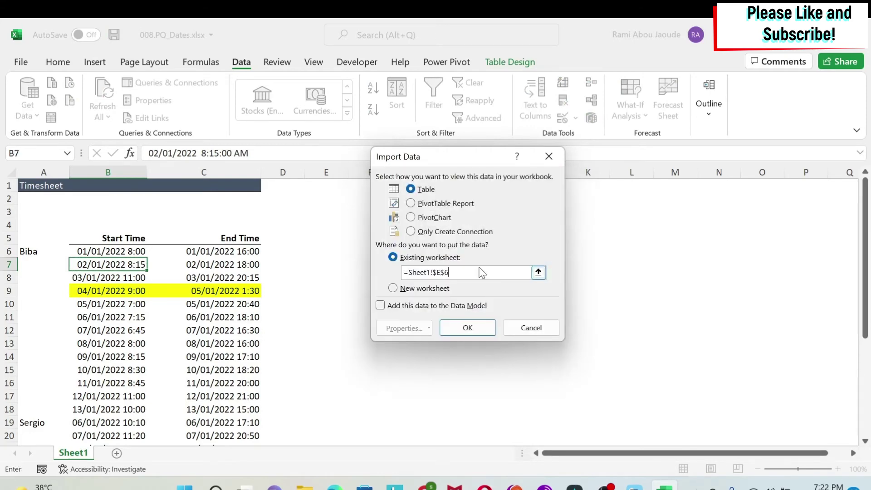
{"action": "left_click", "coordinate": [452, 336]}
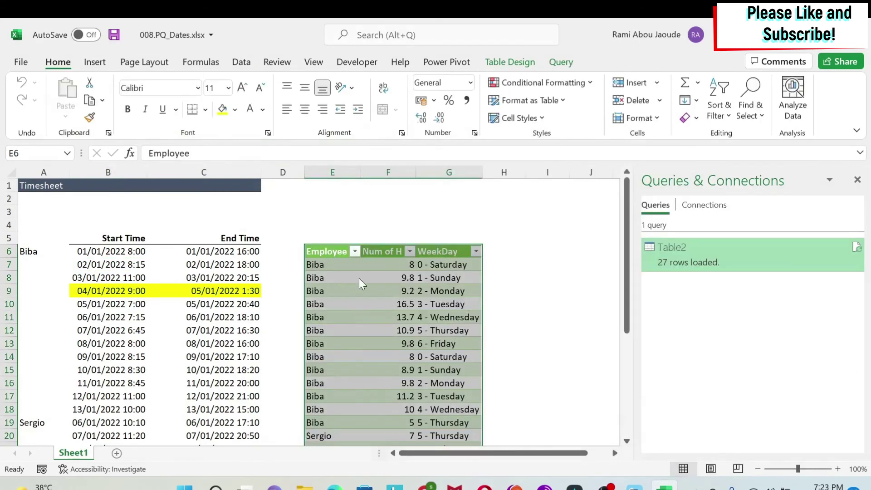
{"action": "left_click", "coordinate": [309, 263]}
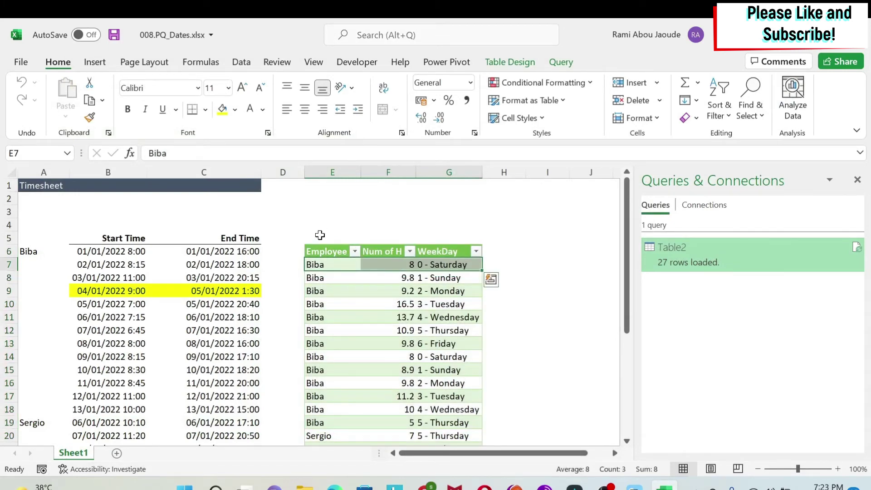
Step: Delete the blank cells E5:G5 with Shift cells up so the table headers sit in row 5
{"action": "left_click_drag", "start_coordinate": [320, 235], "coordinate": [456, 233]}
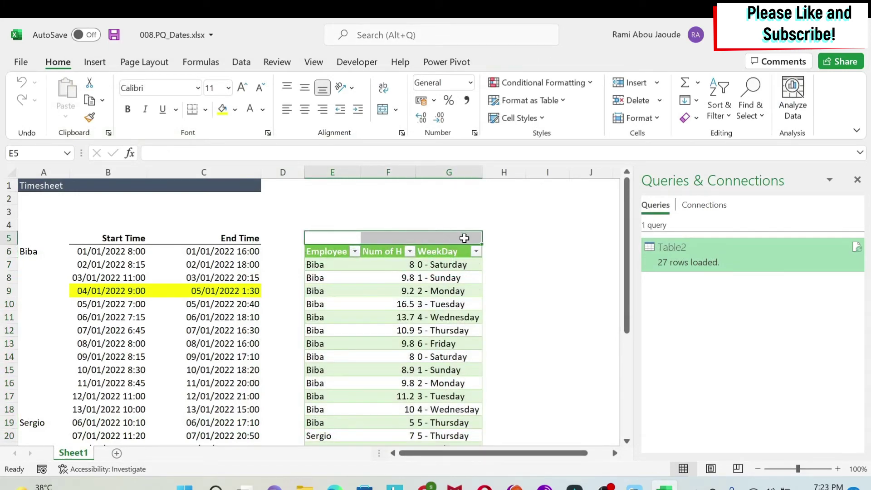
{"action": "right_click", "coordinate": [465, 238]}
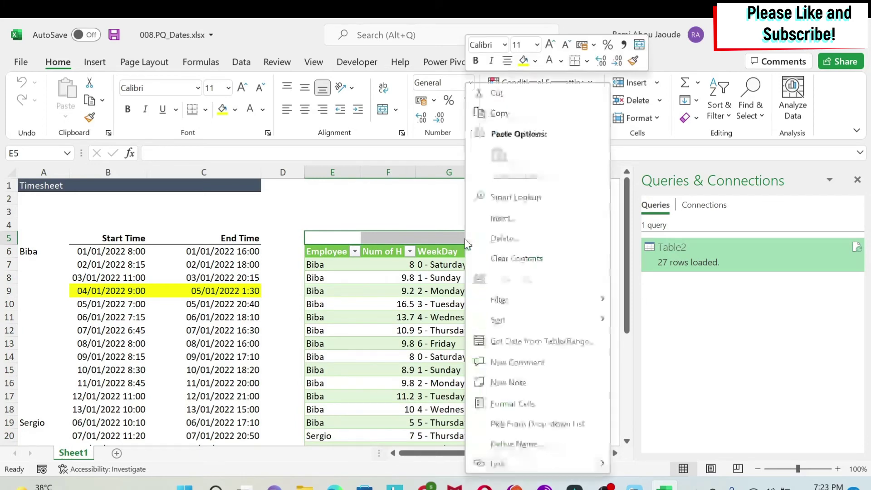
{"action": "left_click", "coordinate": [492, 238]}
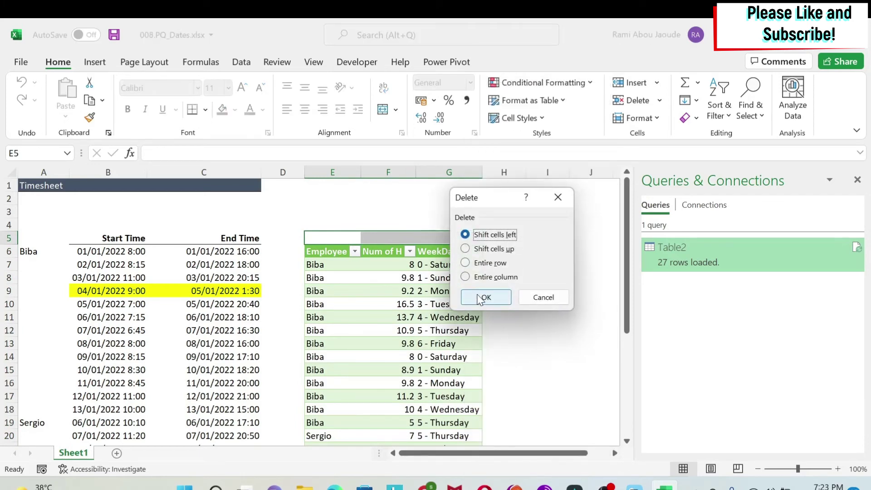
{"action": "left_click", "coordinate": [489, 249]}
{"action": "left_click", "coordinate": [492, 298]}
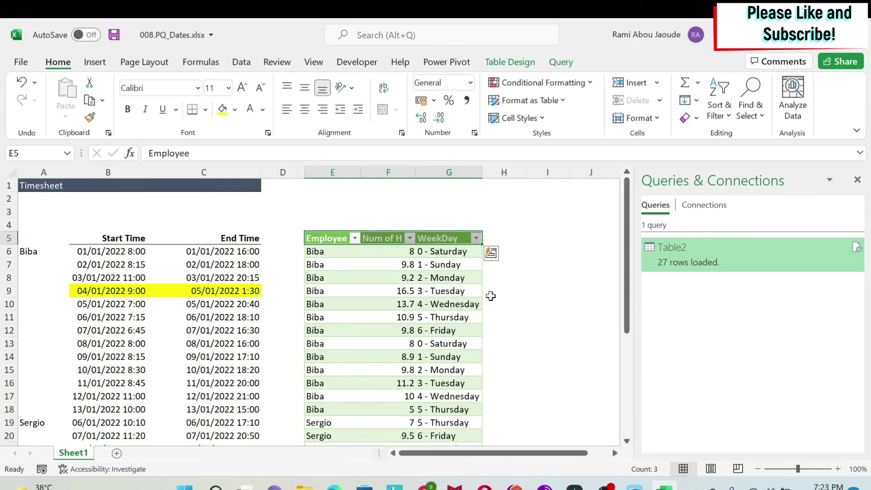
{"action": "left_click", "coordinate": [531, 267]}
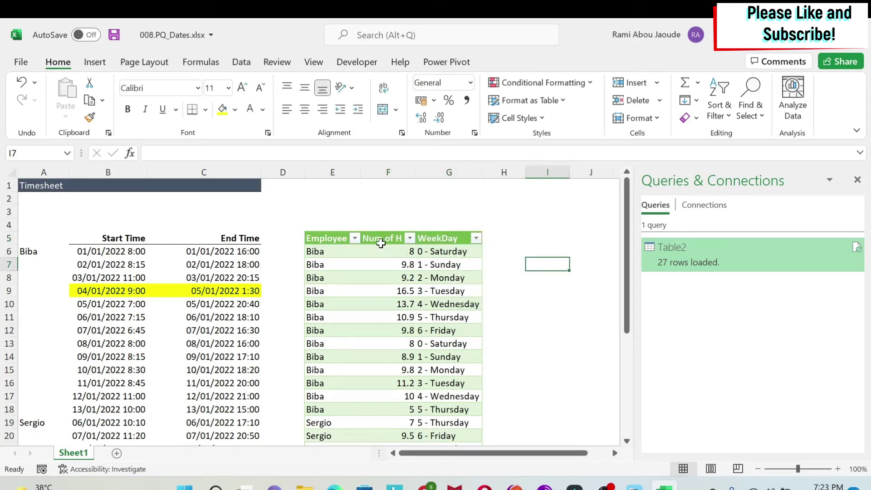
{"action": "scroll", "coordinate": [297, 290], "scroll_direction": "down", "scroll_amount": 2}
{"action": "scroll", "coordinate": [318, 308], "scroll_direction": "down", "scroll_amount": 2}
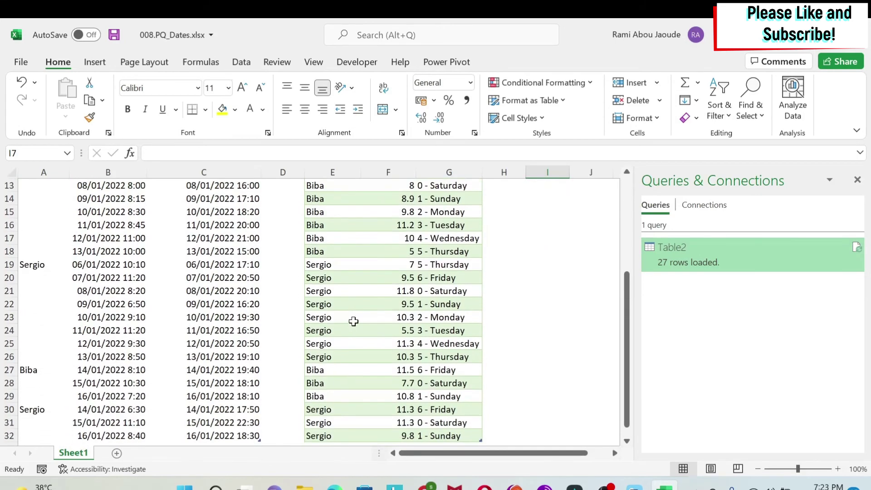
{"action": "scroll", "coordinate": [352, 323], "scroll_direction": "up", "scroll_amount": 4}
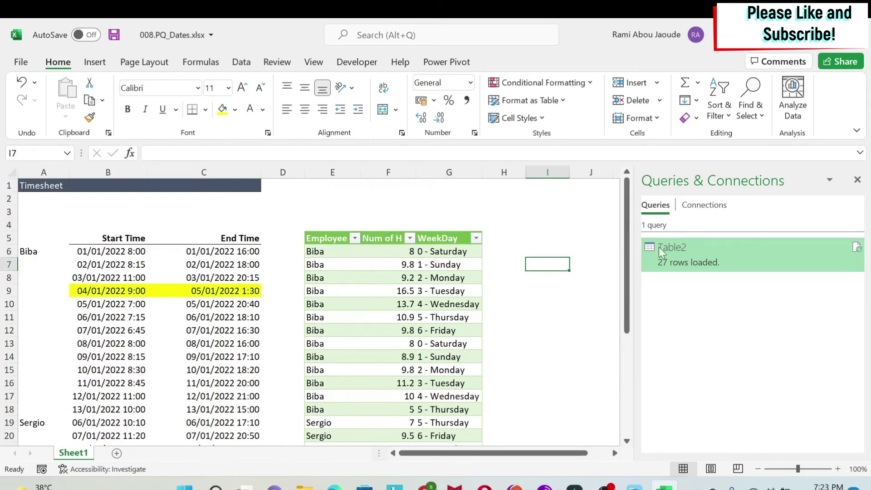
{"action": "mouse_move", "coordinate": [726, 260]}
Step: Open Table2 in the Power Query Editor and add a new query, Table2 (2), referencing it
{"action": "double_click", "coordinate": [726, 251]}
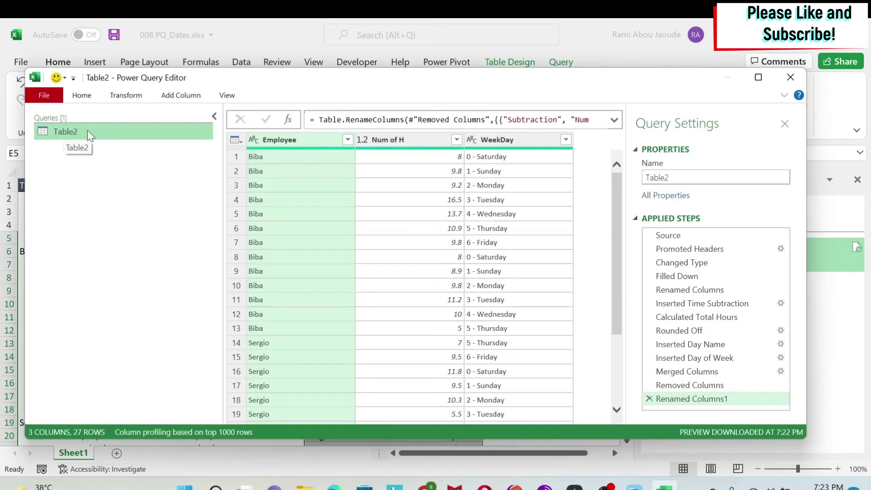
{"action": "left_click", "coordinate": [665, 178]}
{"action": "right_click", "coordinate": [98, 133]}
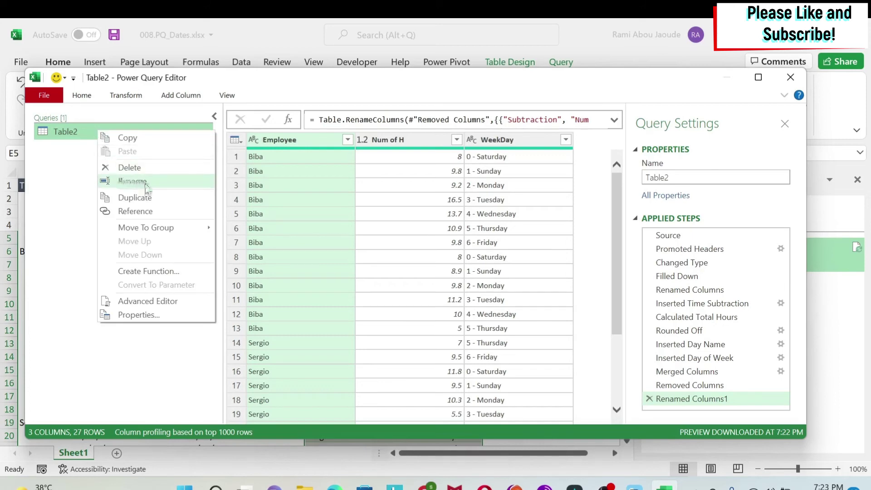
{"action": "left_click", "coordinate": [144, 214]}
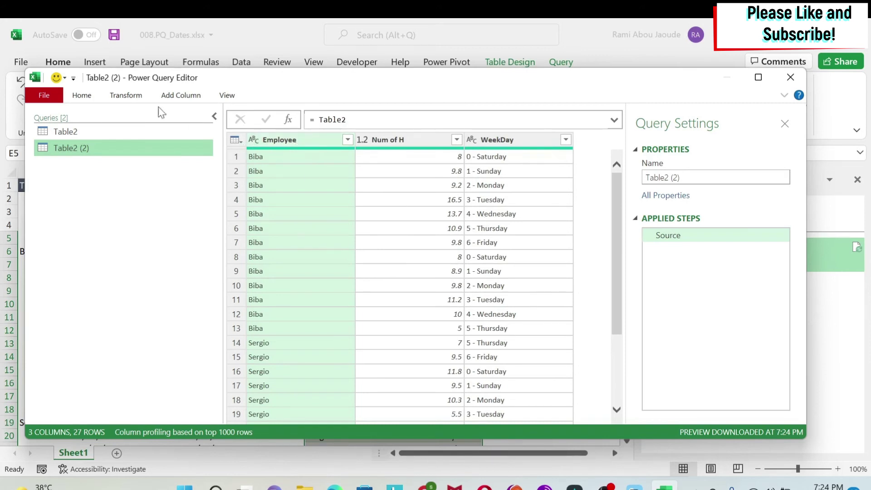
Step: Group by Employee with a Total H column summing Num of H (Biba 160.8, Sergio 107.6)
{"action": "left_click", "coordinate": [82, 95]}
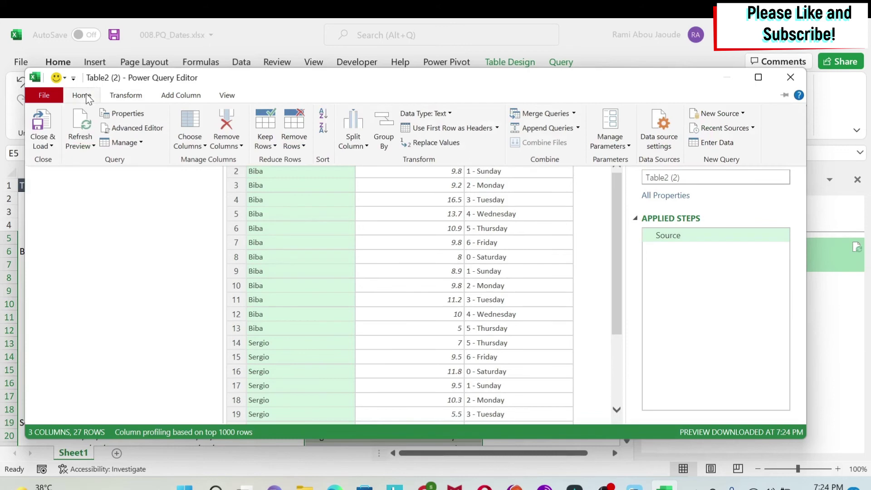
{"action": "left_click", "coordinate": [136, 97]}
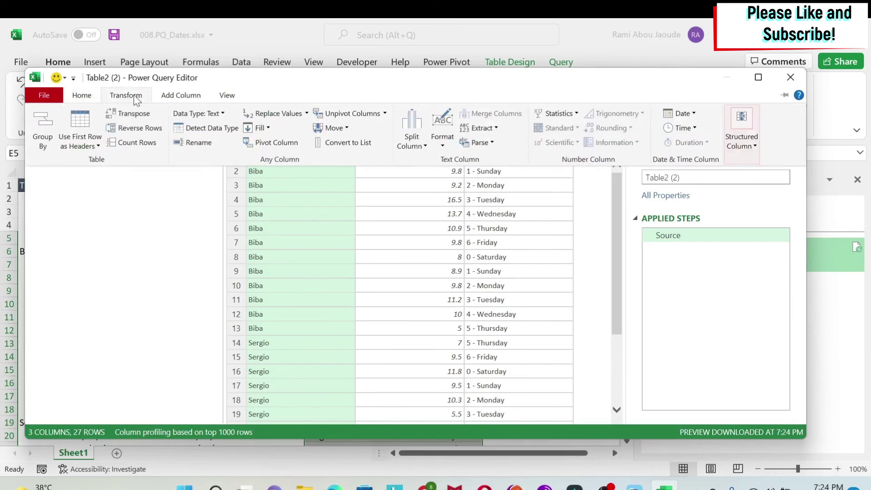
{"action": "left_click", "coordinate": [46, 129]}
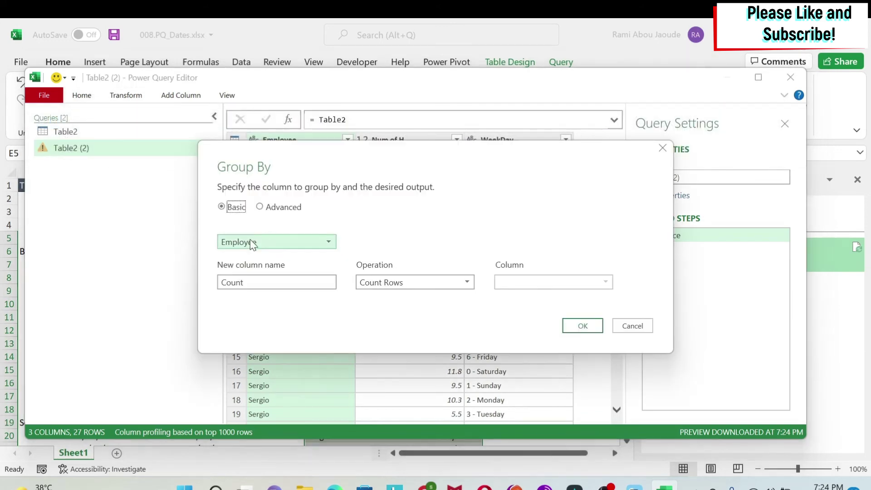
{"action": "left_click", "coordinate": [259, 282]}
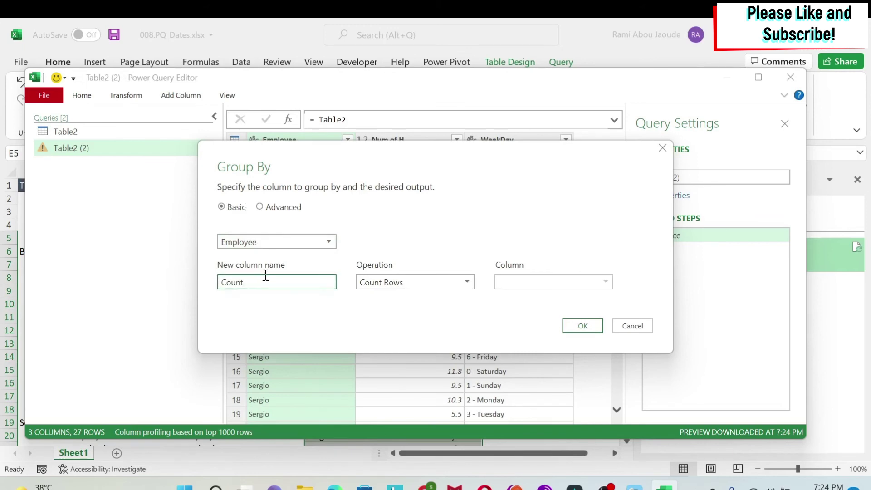
{"action": "left_click_drag", "start_coordinate": [265, 281], "coordinate": [213, 284]}
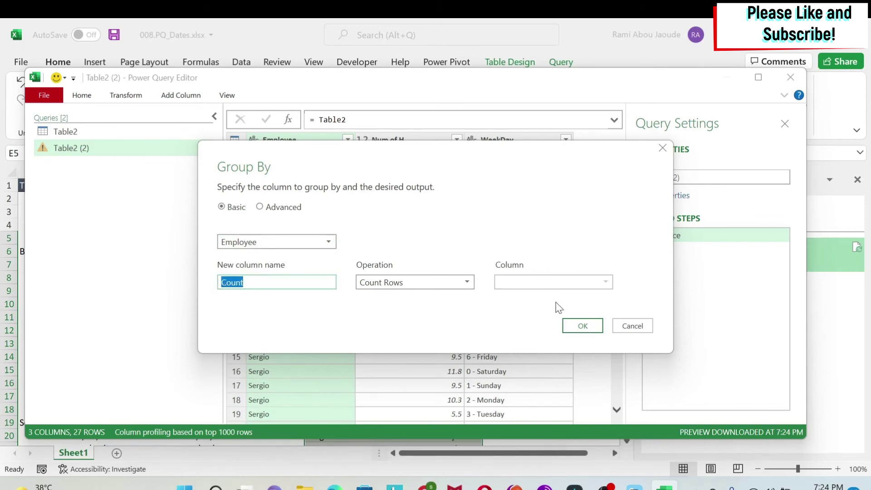
{"action": "type", "text": "Total H"}
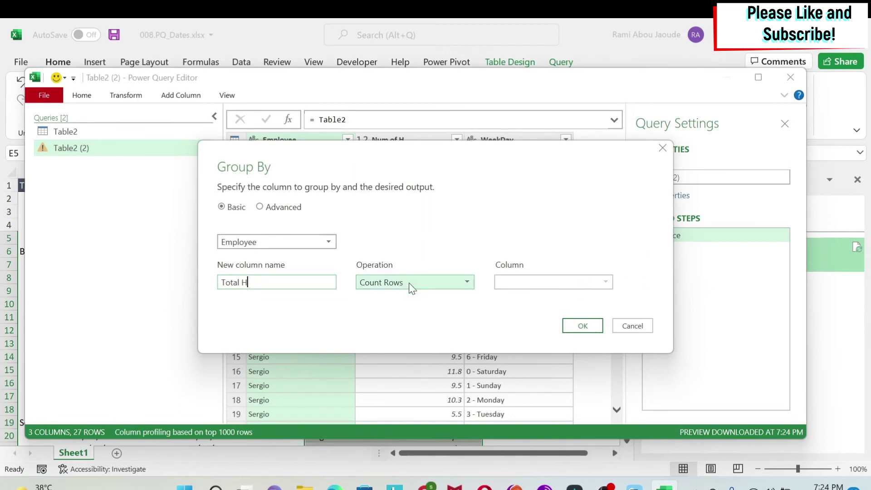
{"action": "left_click", "coordinate": [415, 281]}
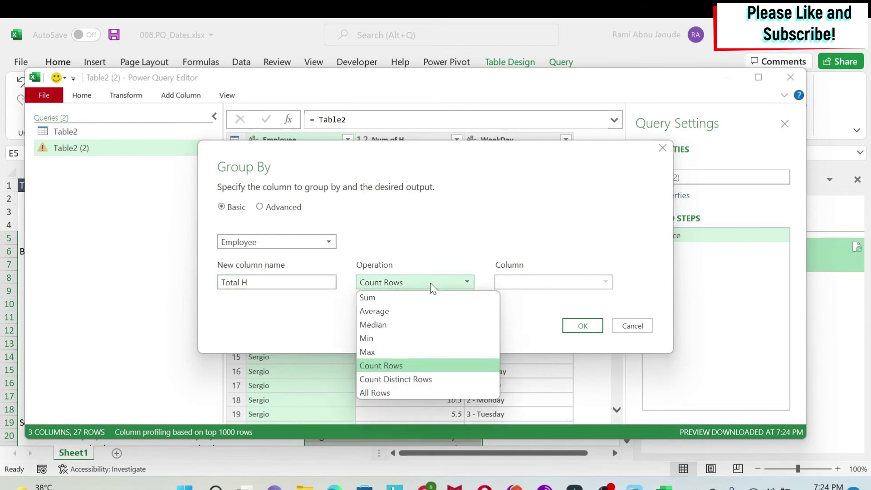
{"action": "left_click", "coordinate": [414, 297]}
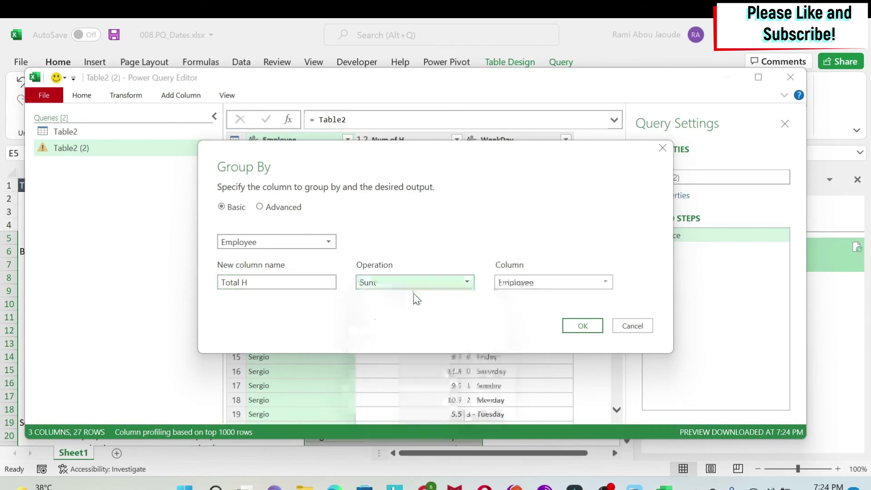
{"action": "left_click", "coordinate": [561, 285]}
{"action": "left_click", "coordinate": [525, 309]}
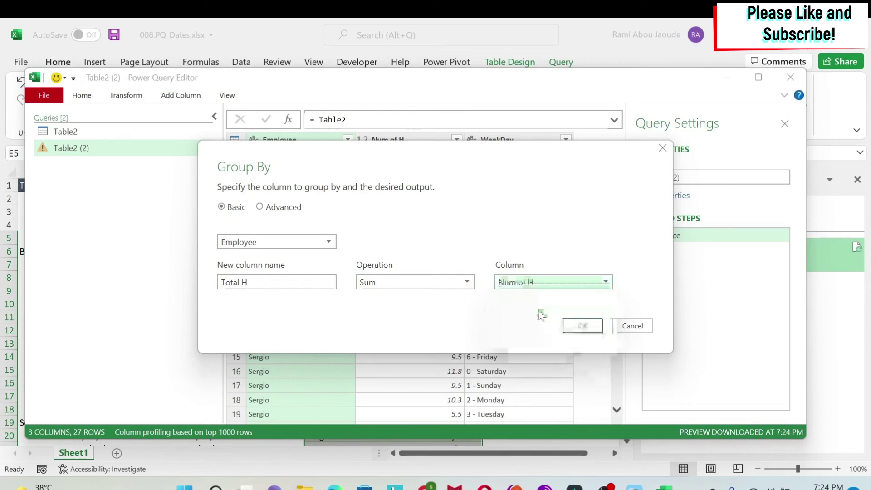
{"action": "left_click", "coordinate": [576, 327]}
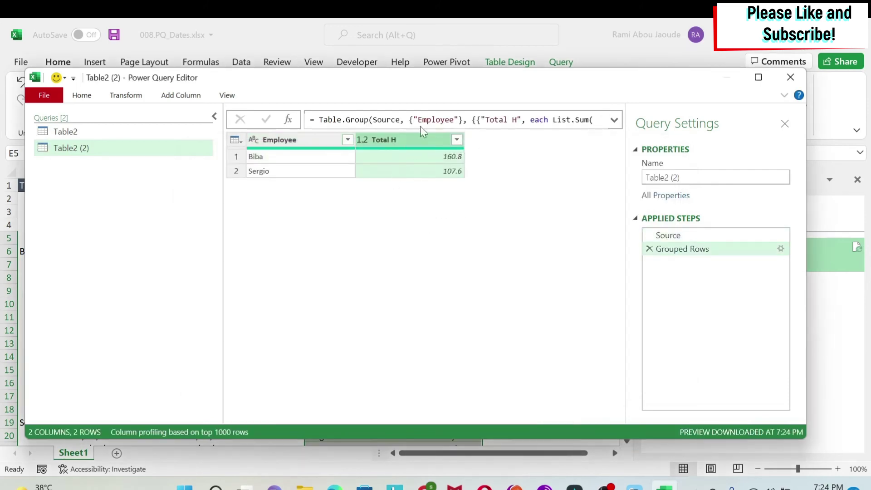
{"action": "left_click", "coordinate": [80, 96]}
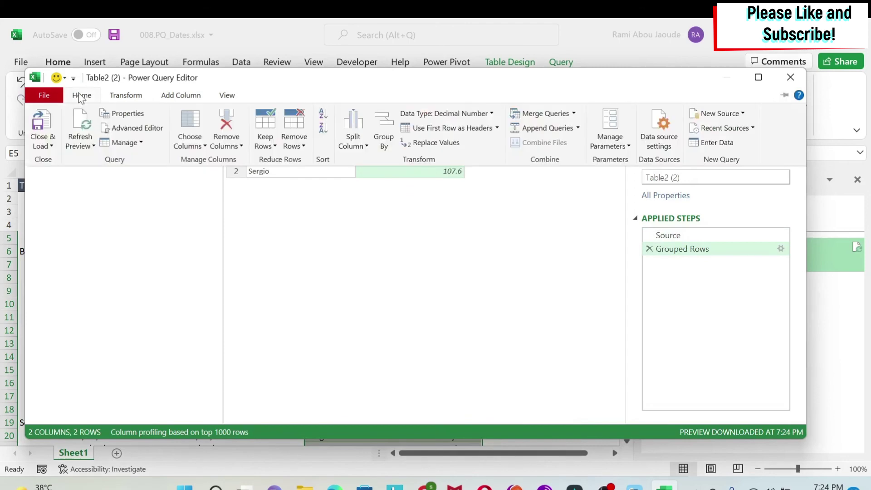
Step: Load the grouped Employee and Total H summary as a table at cell I5 on Sheet1
{"action": "left_click", "coordinate": [39, 145]}
{"action": "left_click", "coordinate": [74, 175]}
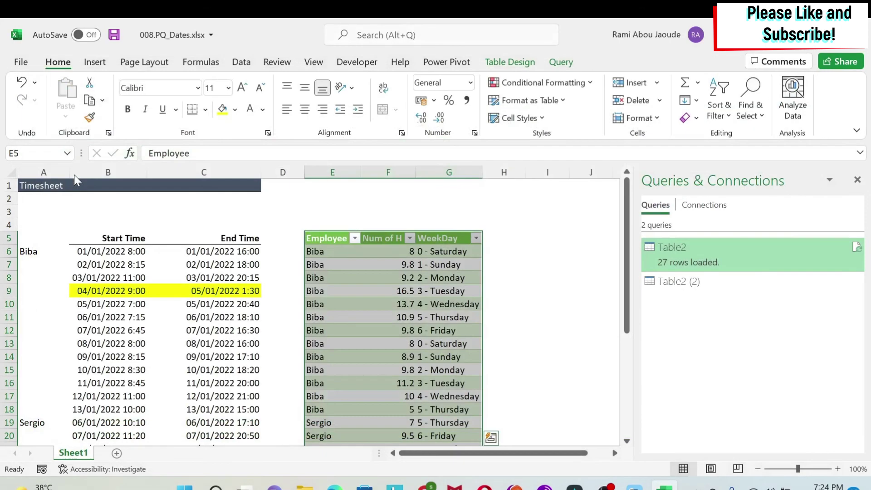
{"action": "left_click", "coordinate": [398, 258]}
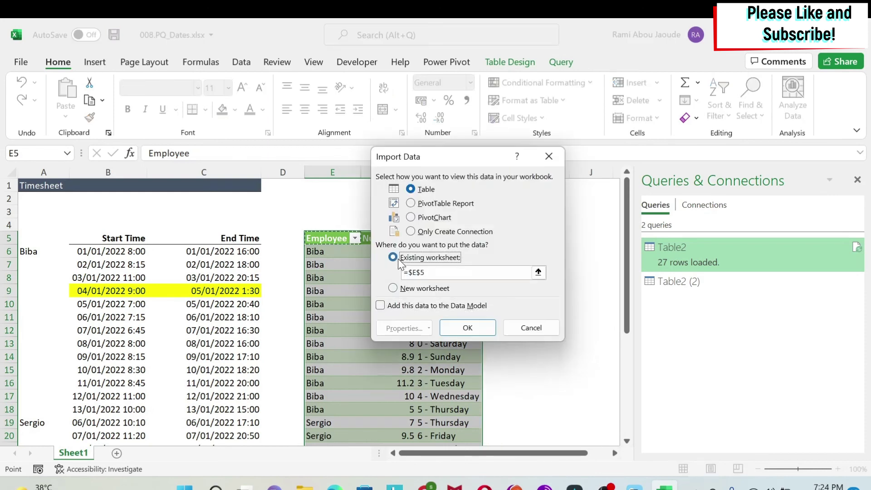
{"action": "left_click", "coordinate": [539, 272]}
{"action": "left_click", "coordinate": [530, 236]}
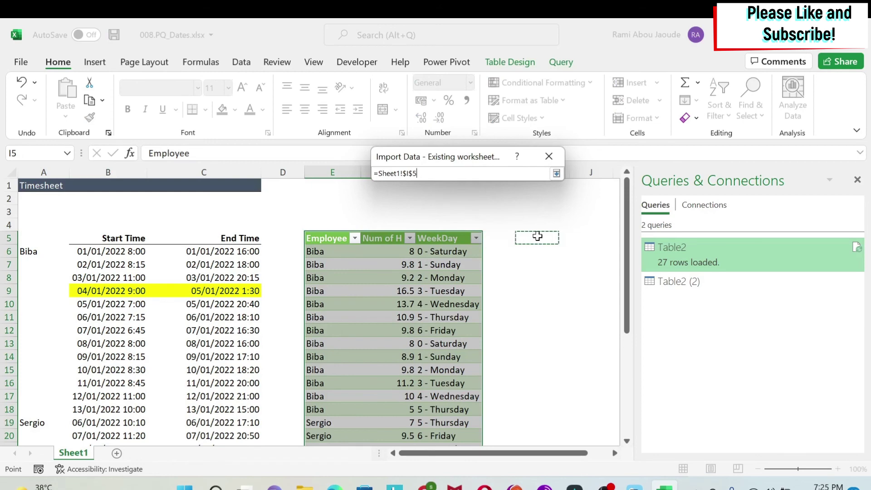
{"action": "left_click", "coordinate": [556, 174]}
{"action": "left_click", "coordinate": [472, 327]}
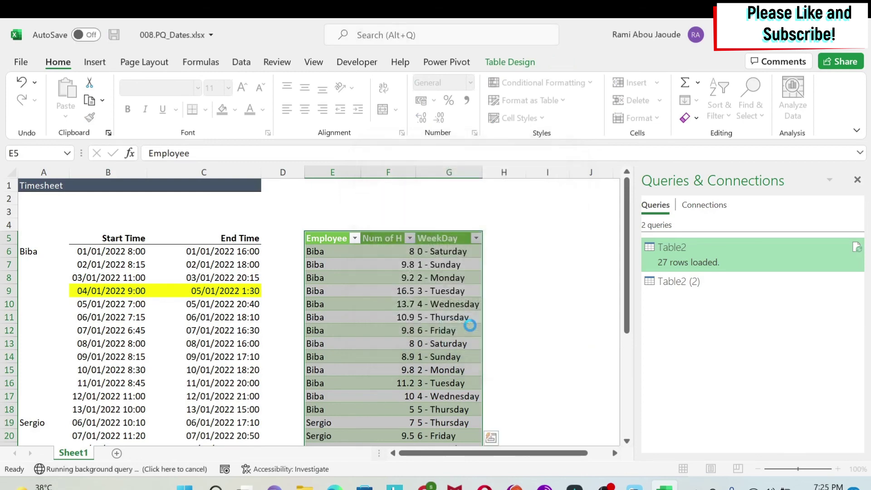
{"action": "left_click_drag", "start_coordinate": [535, 303], "coordinate": [435, 304]}
{"action": "left_click_drag", "start_coordinate": [439, 254], "coordinate": [128, 275]}
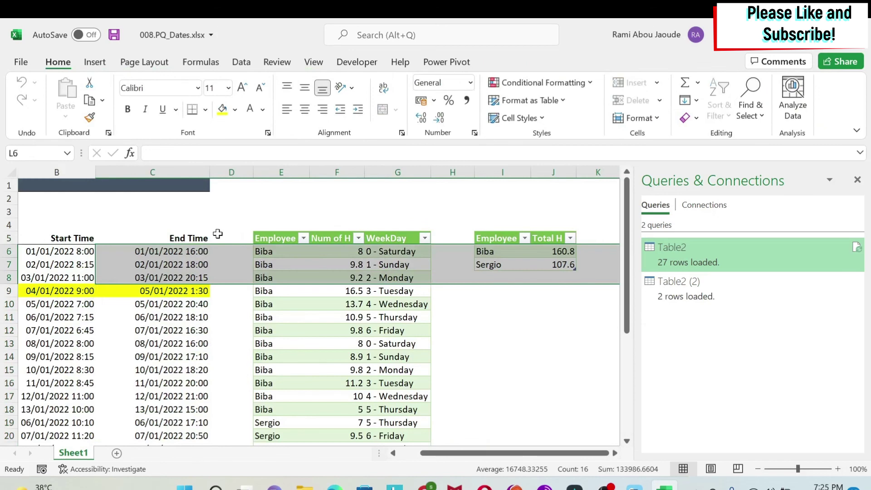
{"action": "left_click", "coordinate": [501, 326]}
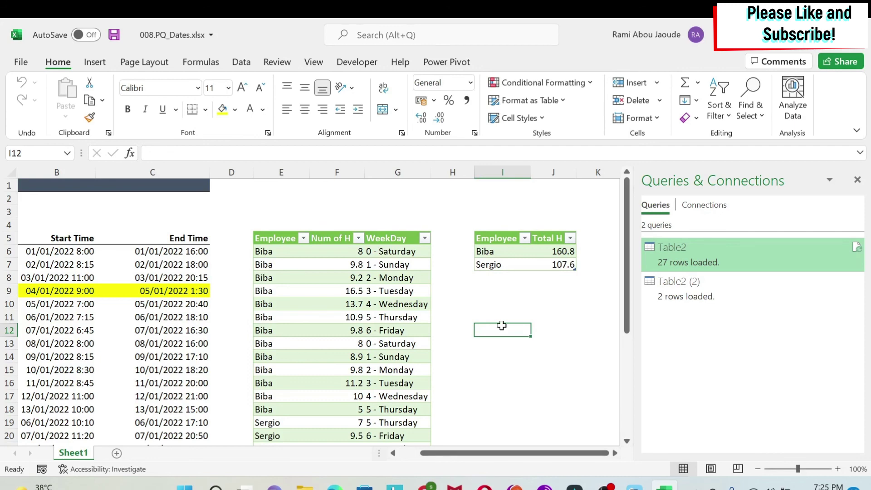
{"action": "right_click", "coordinate": [347, 289]}
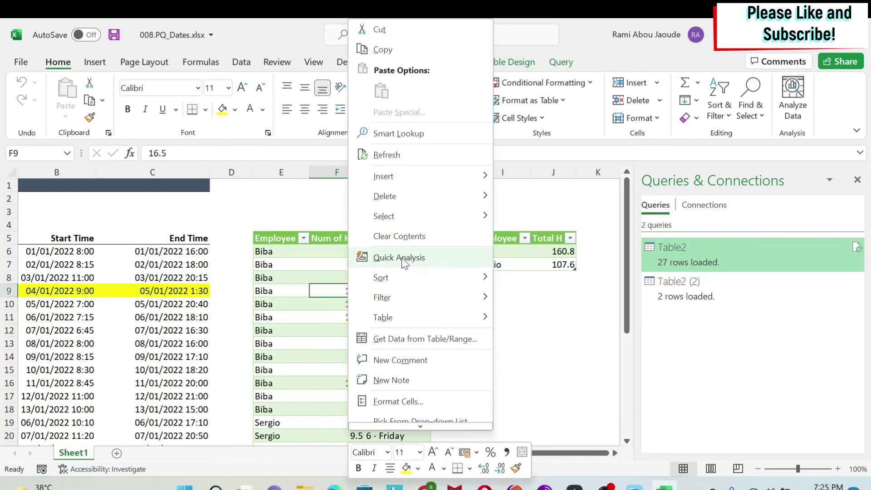
{"action": "left_click", "coordinate": [387, 156]}
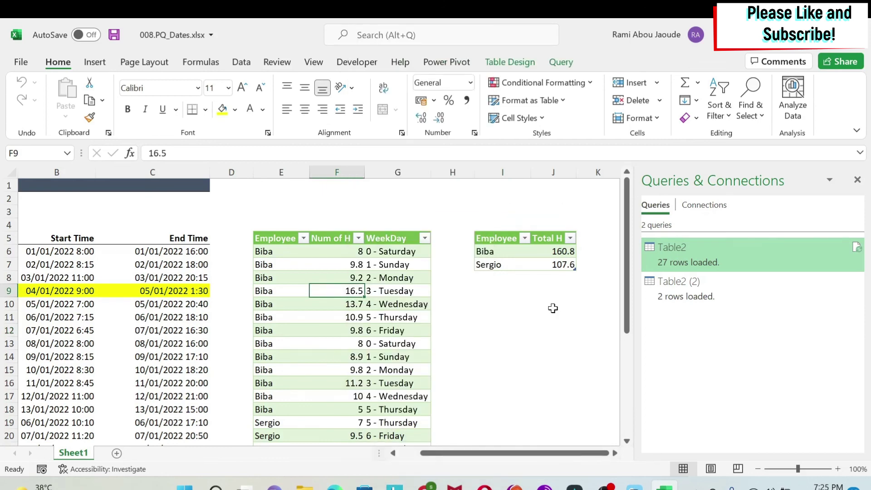